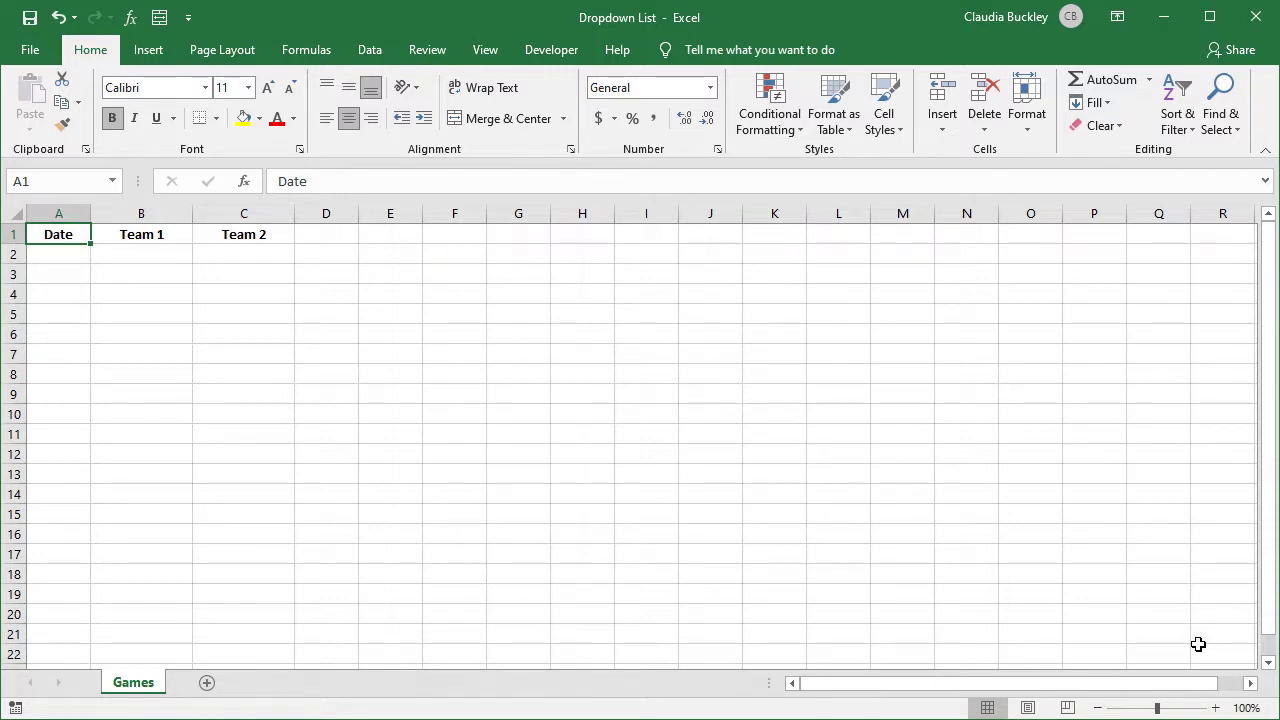
Open the Data Validation dialog from the Data tab and close it unchanged.
{"action": "left_click", "coordinate": [370, 52]}
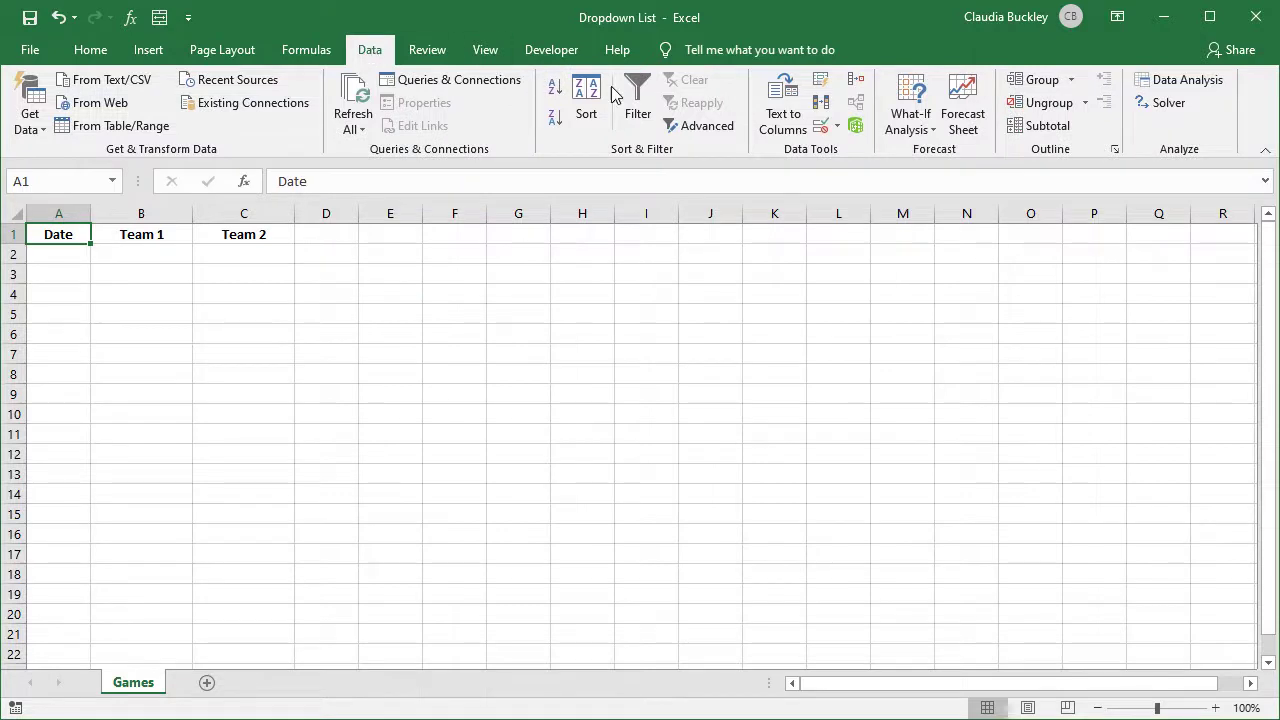
{"action": "left_click", "coordinate": [815, 138]}
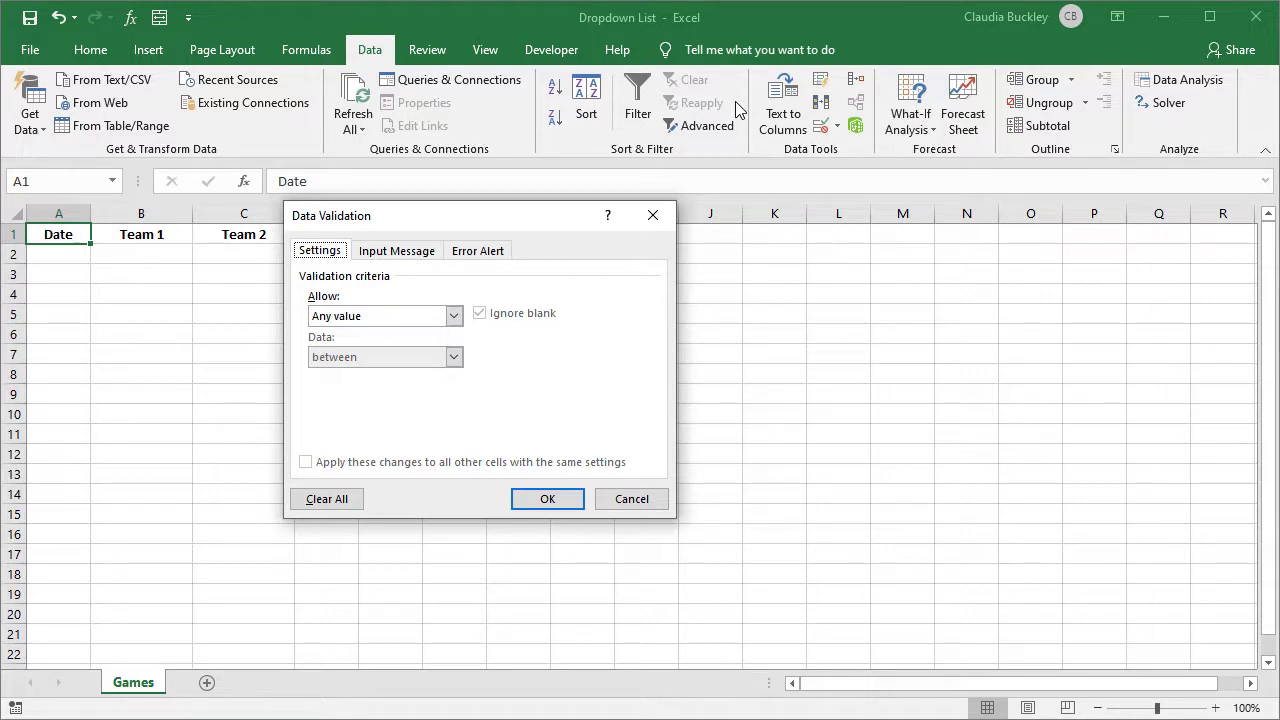
{"action": "key", "text": "Escape"}
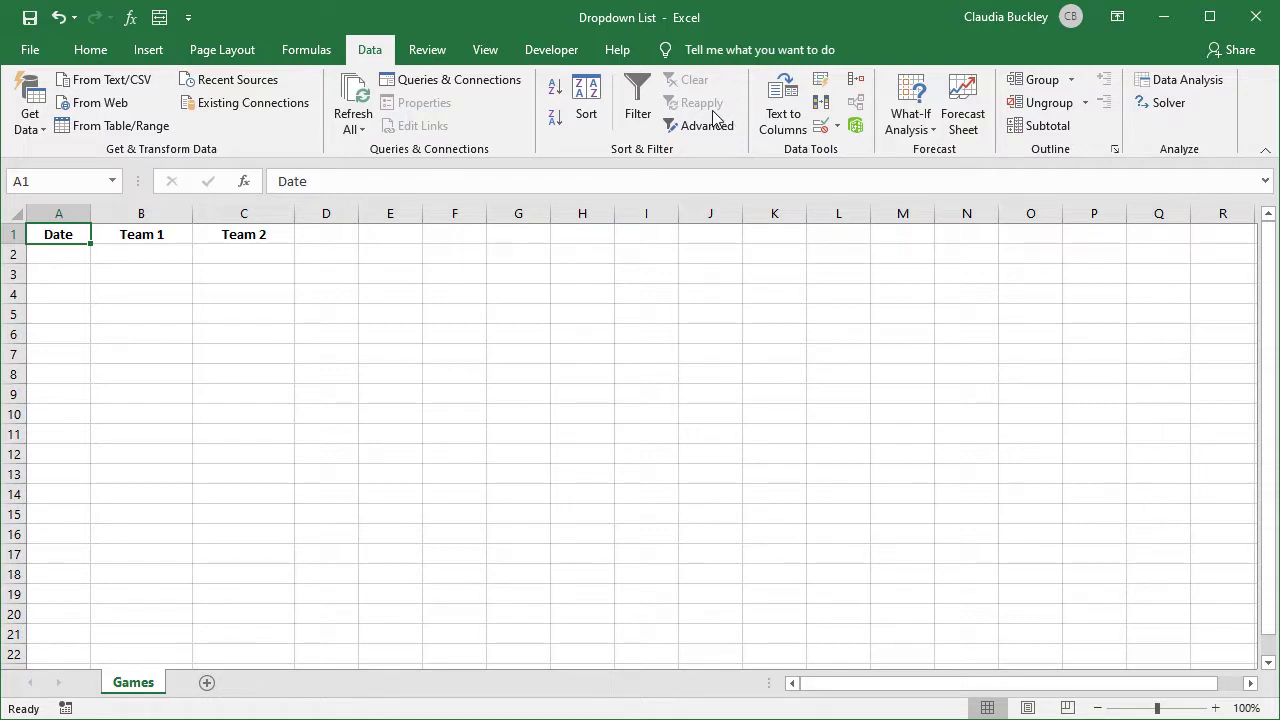
Set a List validation on A2:A5 with source May 7, May 14, May 21, May 28.
{"action": "left_click", "coordinate": [82, 258]}
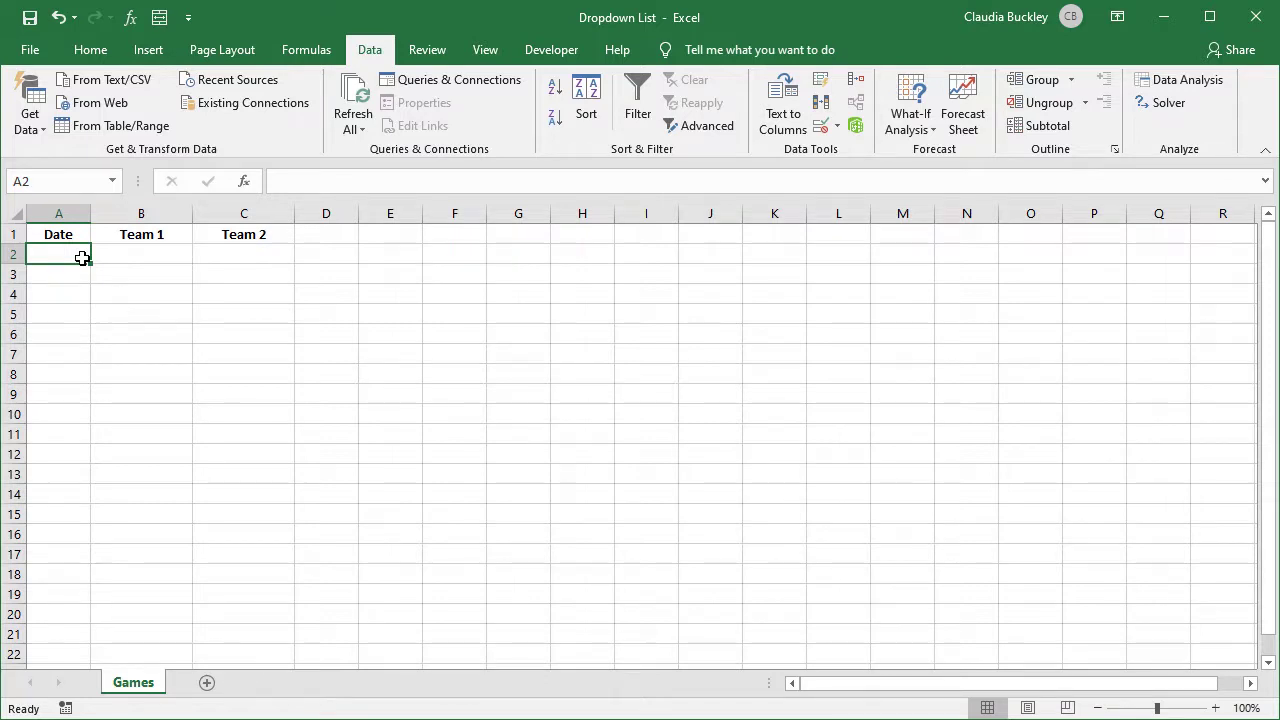
{"action": "left_click_drag", "start_coordinate": [82, 258], "coordinate": [80, 314]}
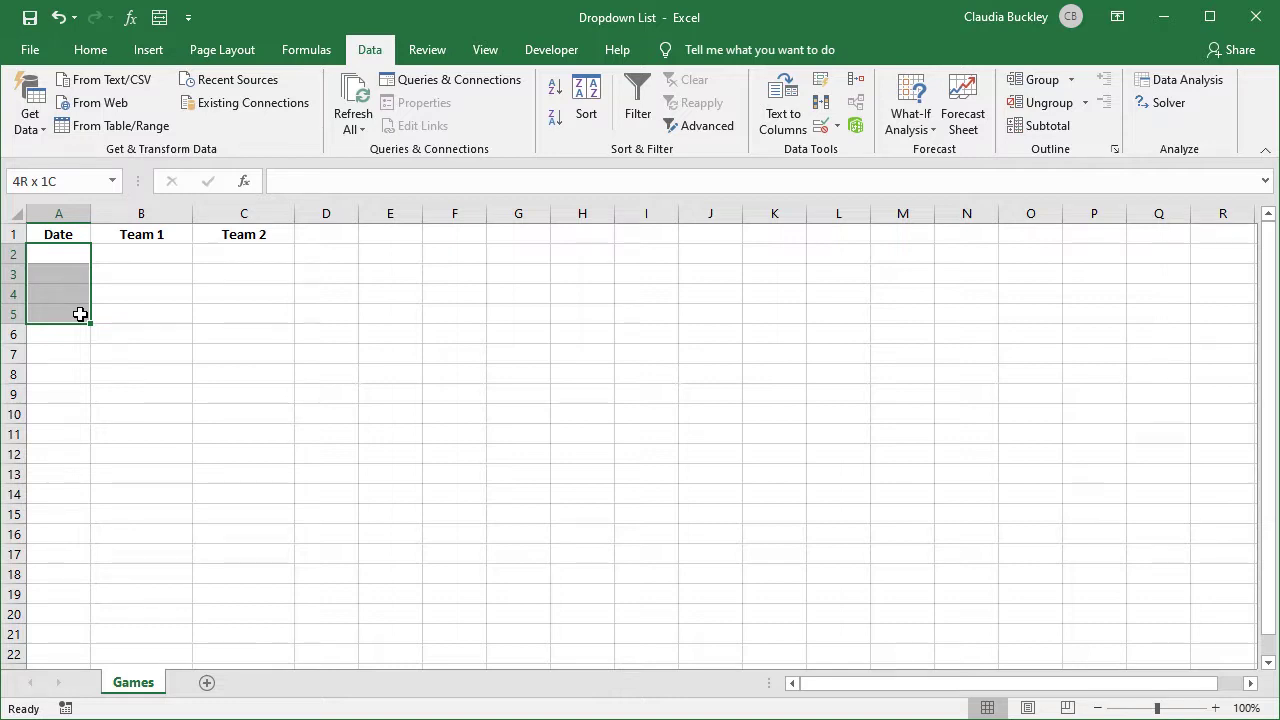
{"action": "left_click", "coordinate": [821, 126]}
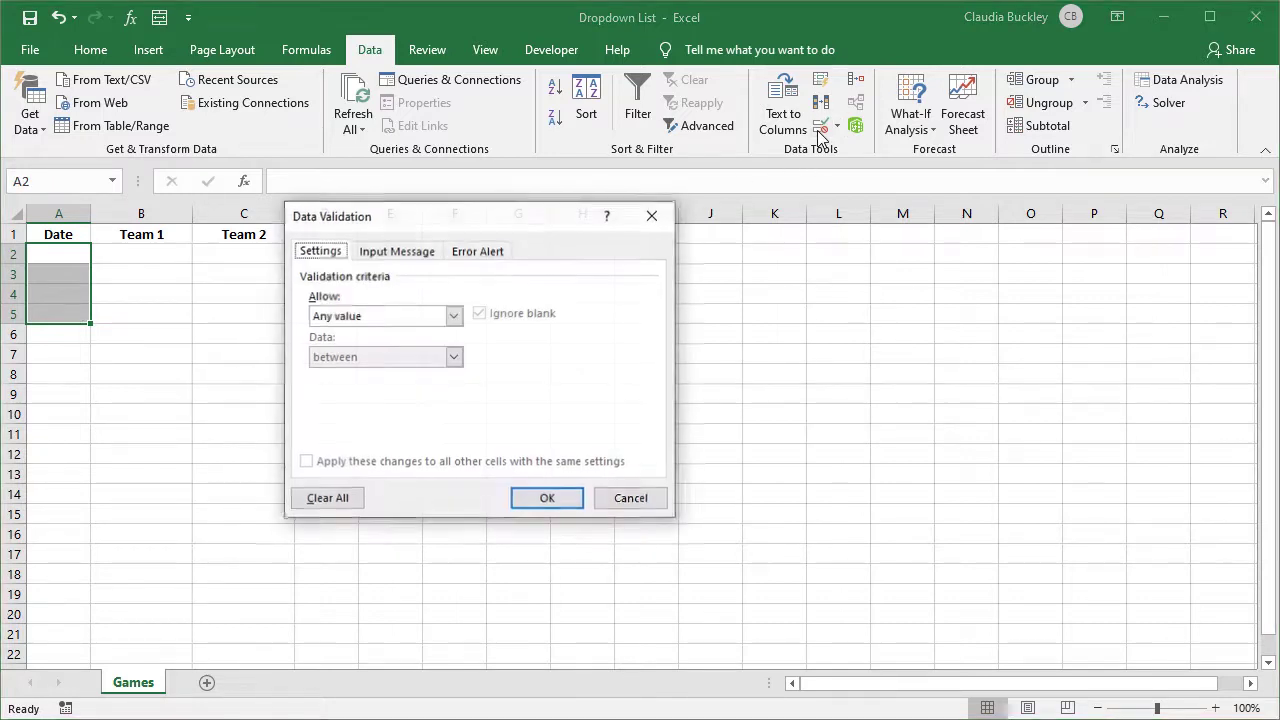
{"action": "left_click", "coordinate": [455, 316]}
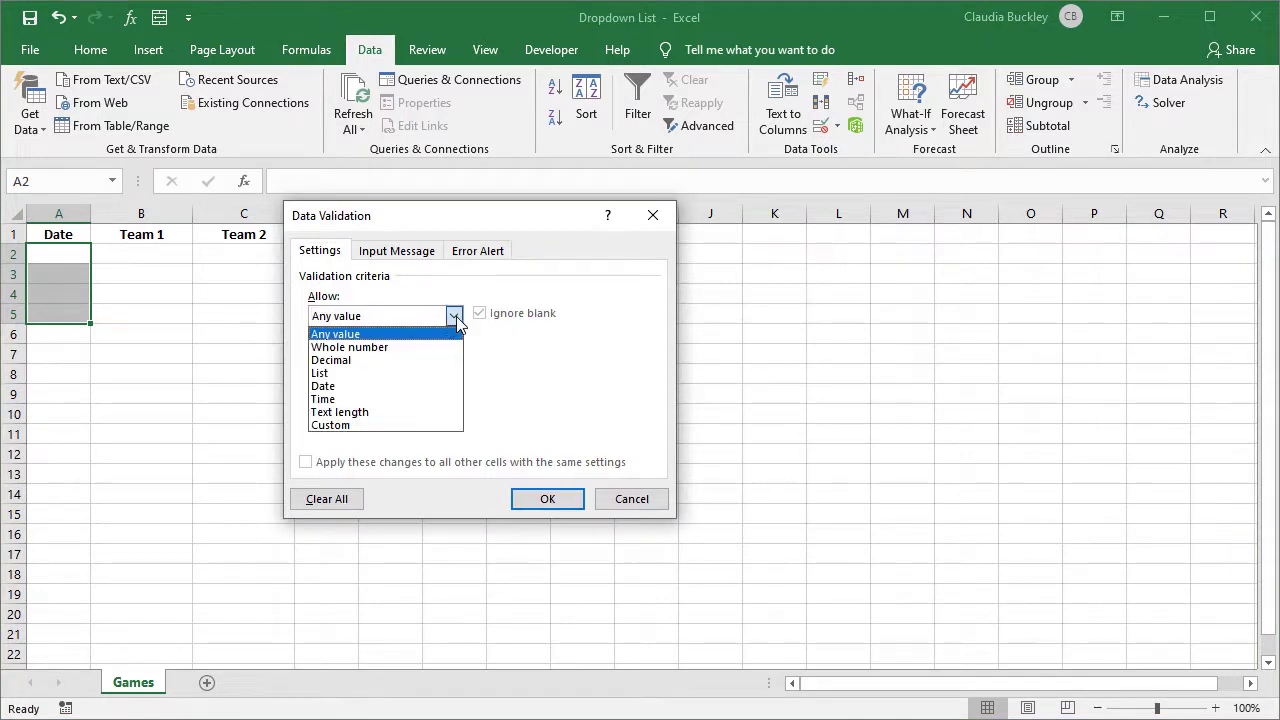
{"action": "left_click", "coordinate": [363, 375]}
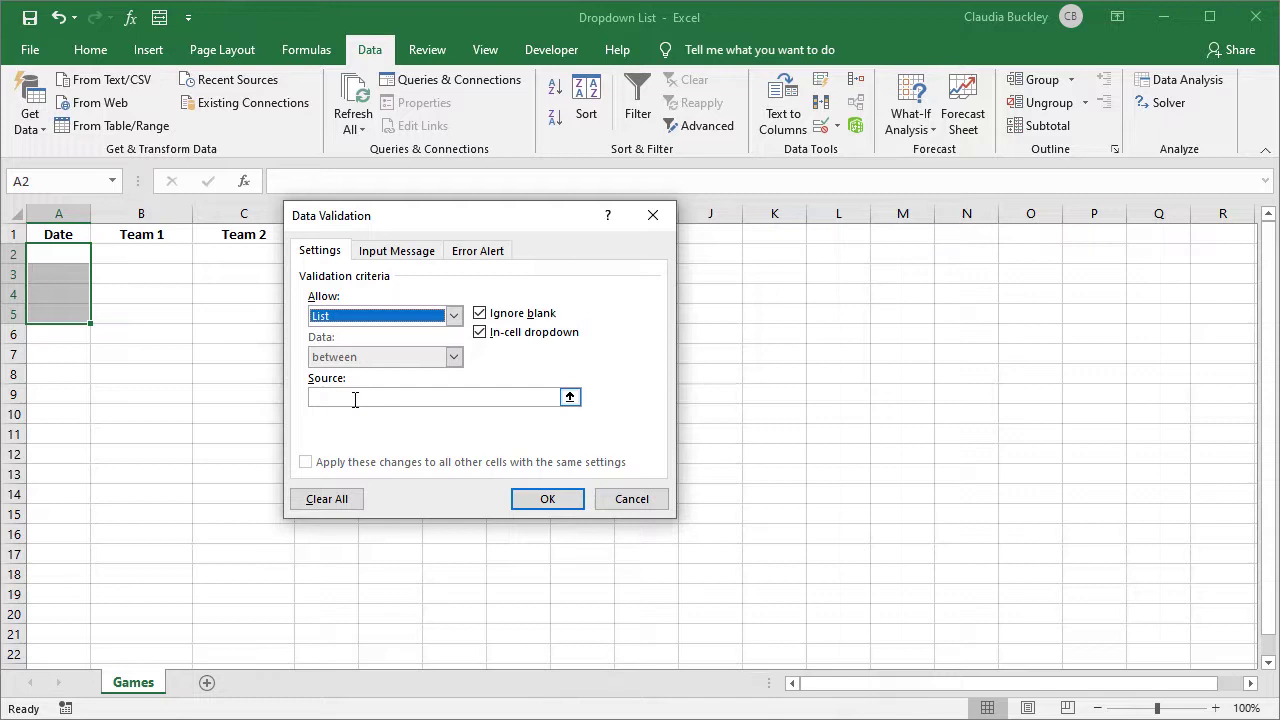
{"action": "left_click", "coordinate": [355, 399]}
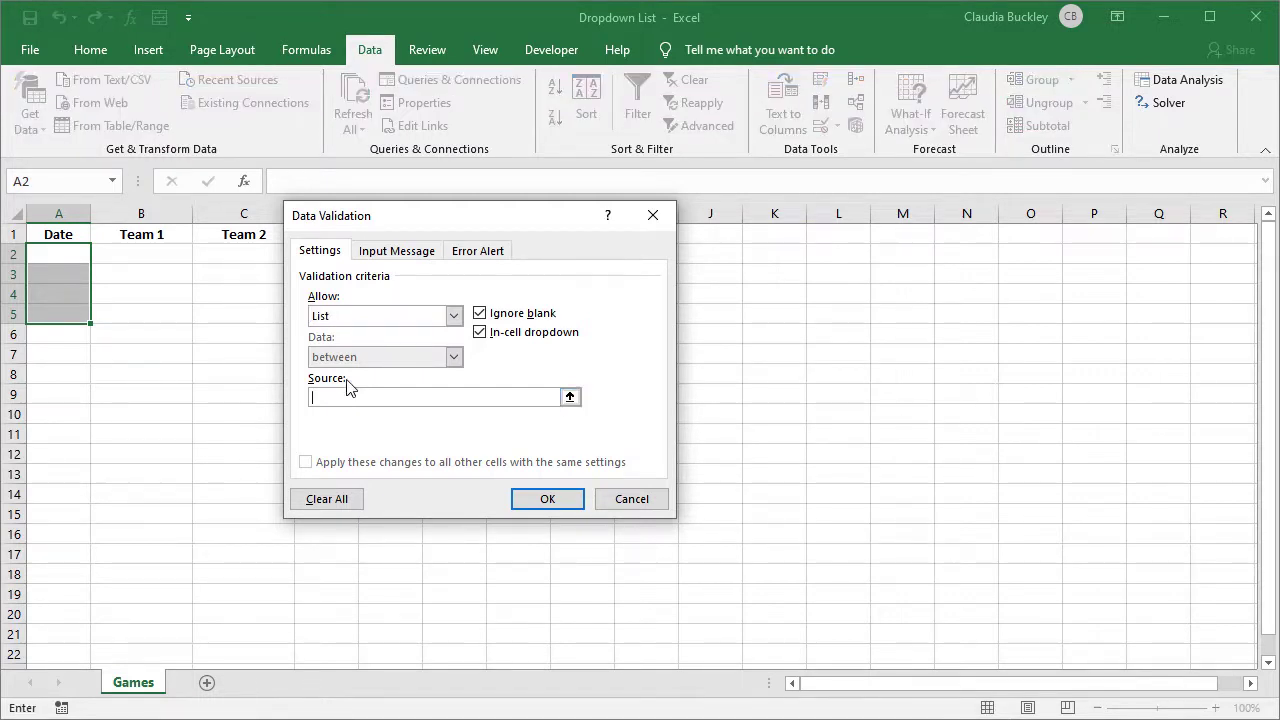
{"action": "type", "text": "May"}
{"action": "type", "text": " 7, Ma"}
{"action": "type", "text": "y 14"}
{"action": "type", "text": ", May 21, "}
{"action": "type", "text": "May"}
{"action": "type", "text": " 28"}
Confirm the date list rule and pick 07-May from cell A2's dropdown.
{"action": "left_click", "coordinate": [555, 502]}
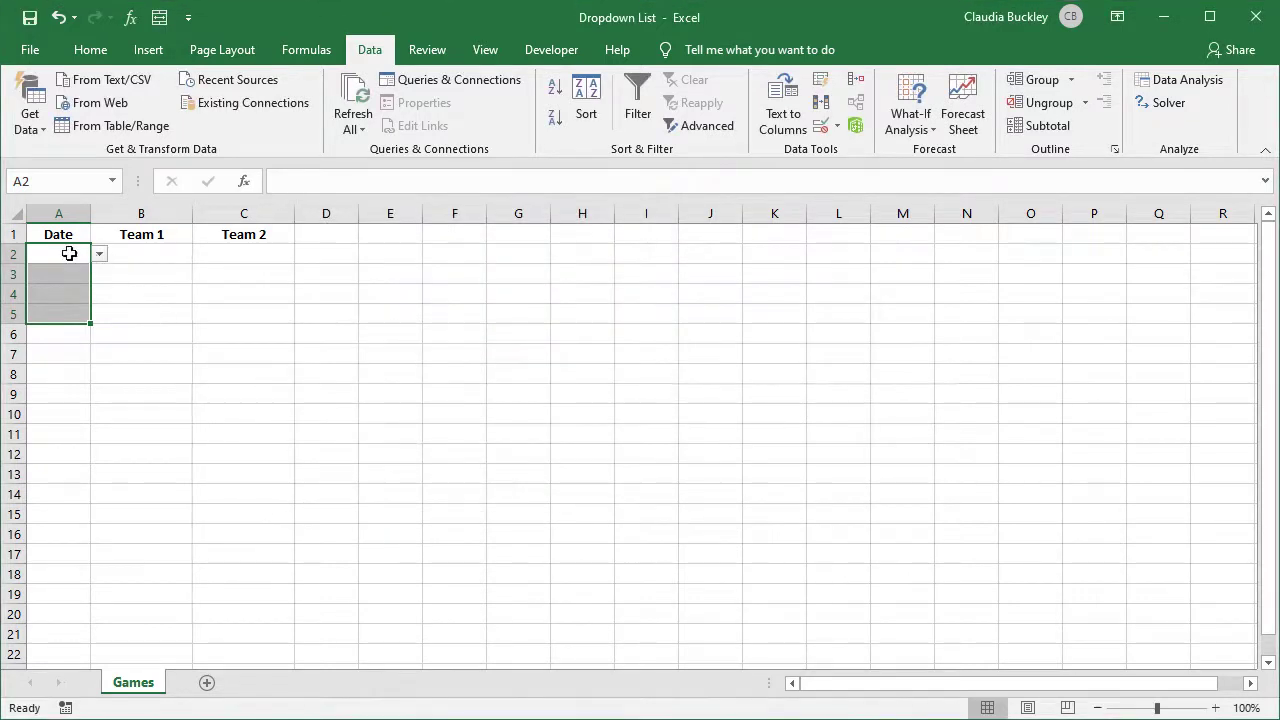
{"action": "left_click", "coordinate": [68, 254]}
{"action": "left_click", "coordinate": [100, 255]}
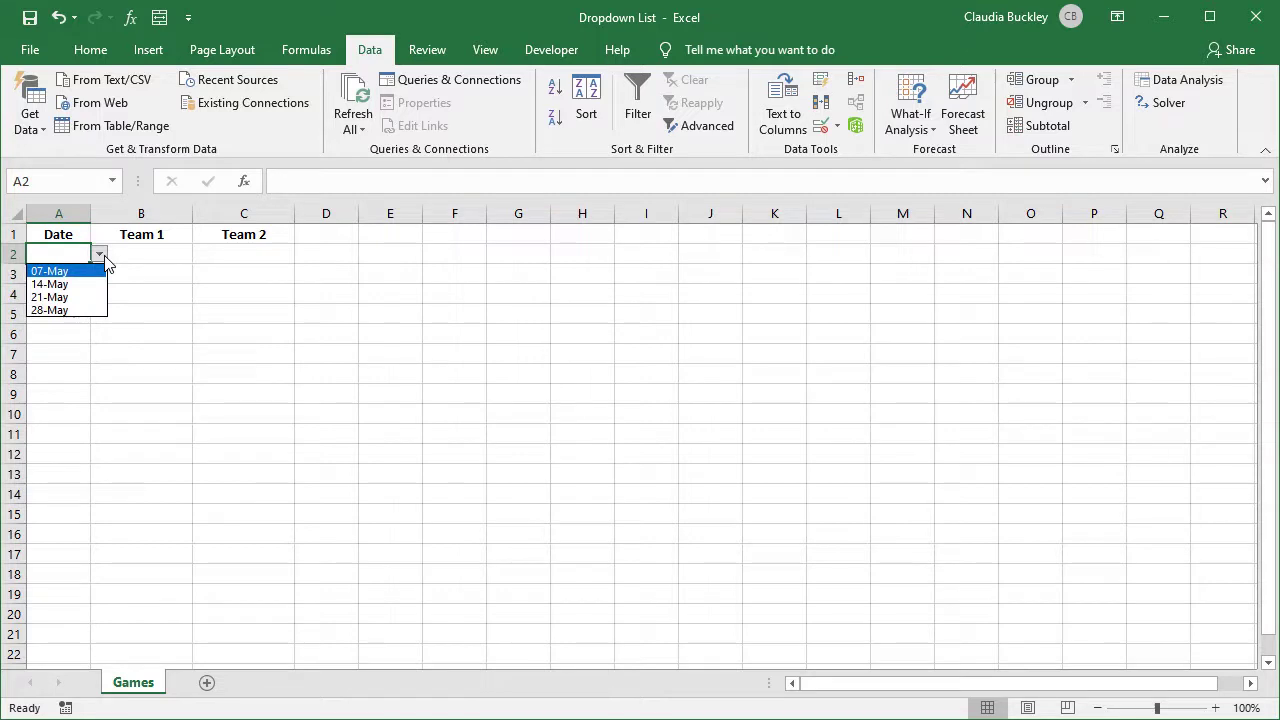
{"action": "left_click", "coordinate": [90, 272]}
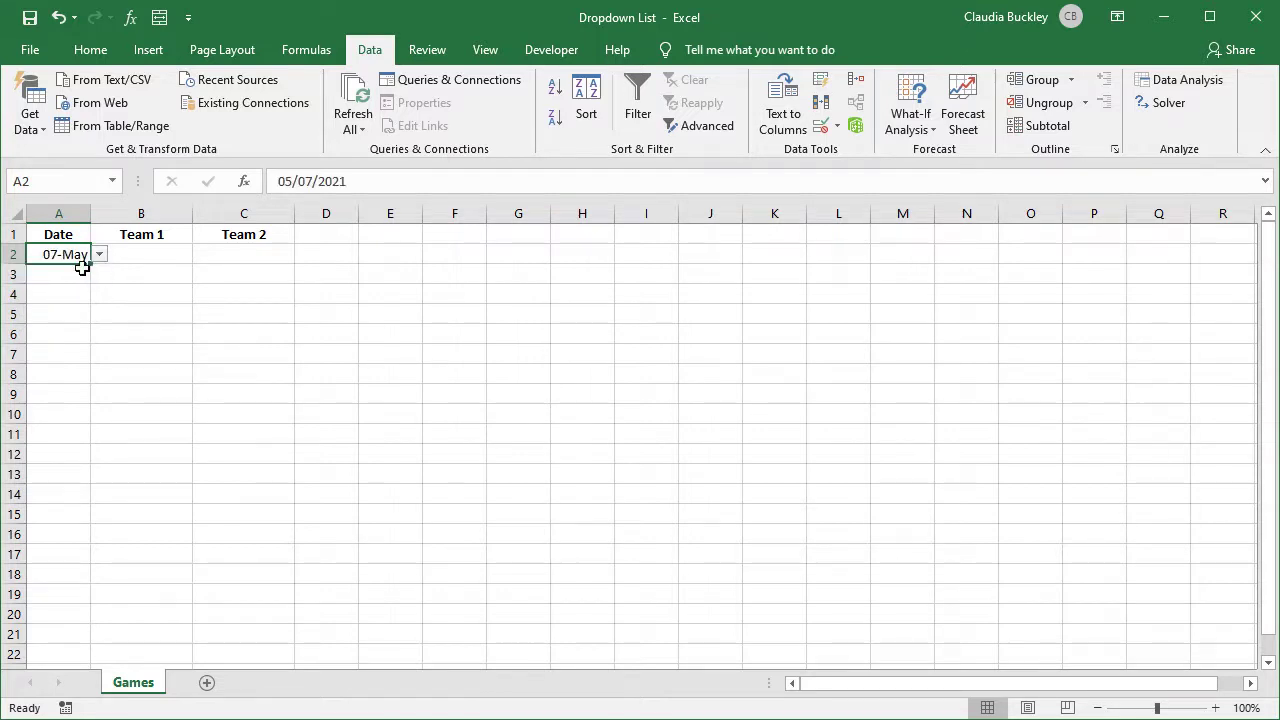
Enter 'may 1' in A3 to test that validation rejects it.
{"action": "left_click", "coordinate": [82, 270]}
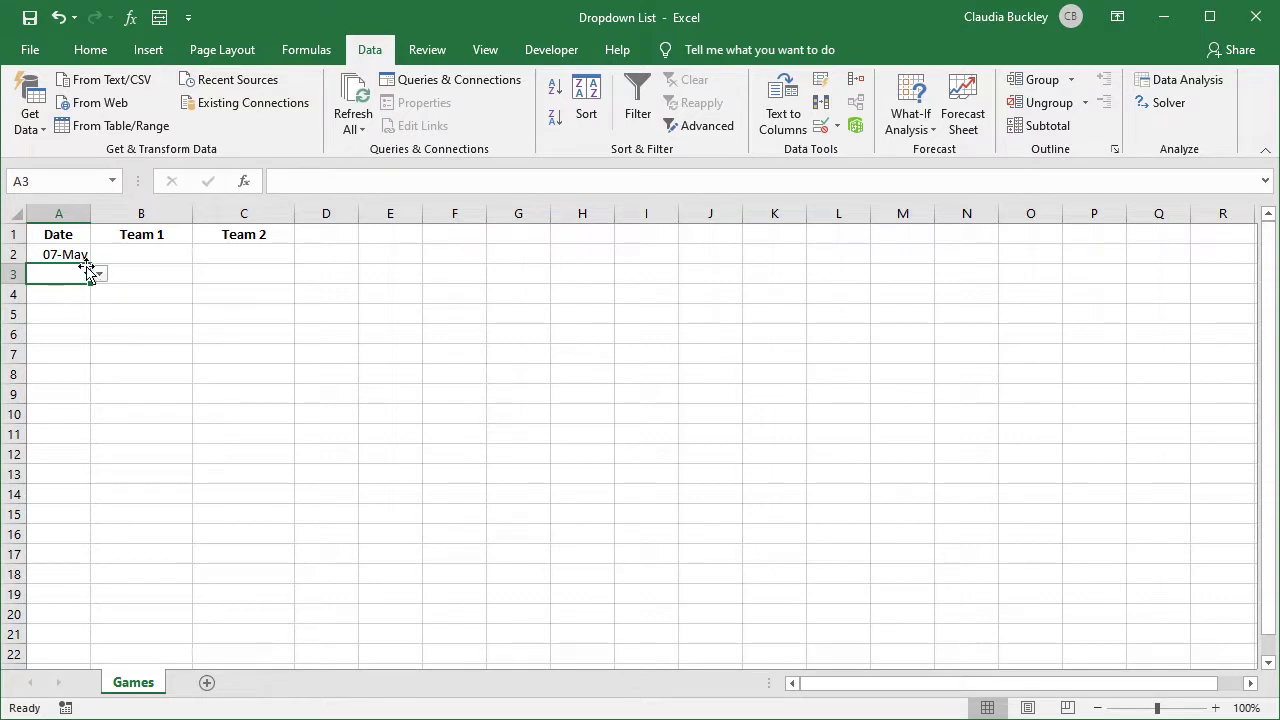
{"action": "type", "text": "may"}
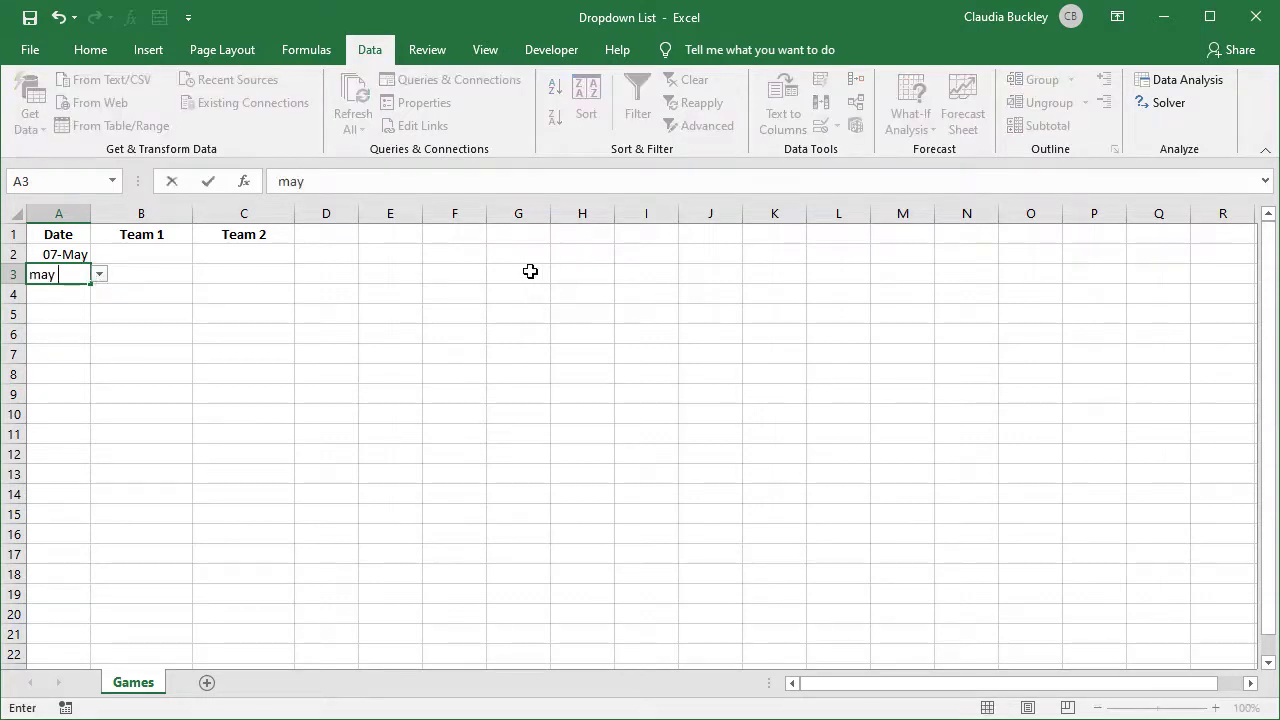
{"action": "type", "text": " 1"}
{"action": "key", "text": "Return"}
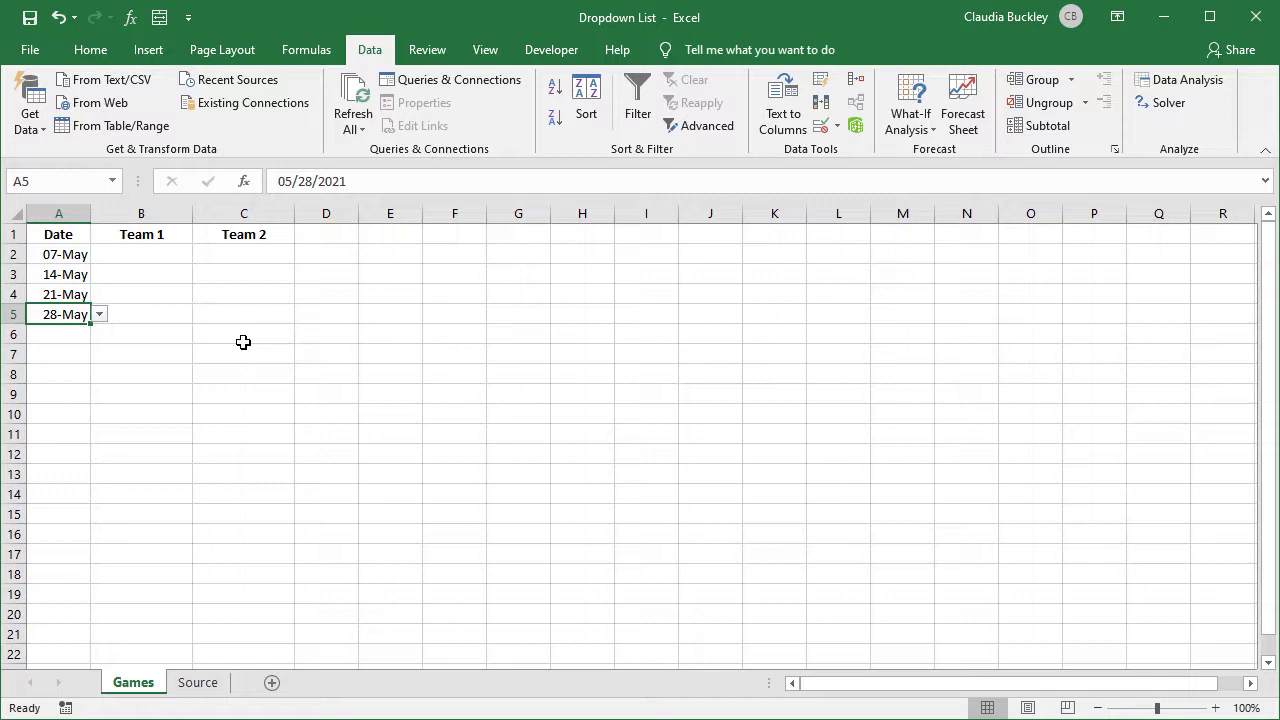
Set a List validation on B2:C5 sourced from the team names in Source!A2:A7.
{"action": "left_click", "coordinate": [133, 256]}
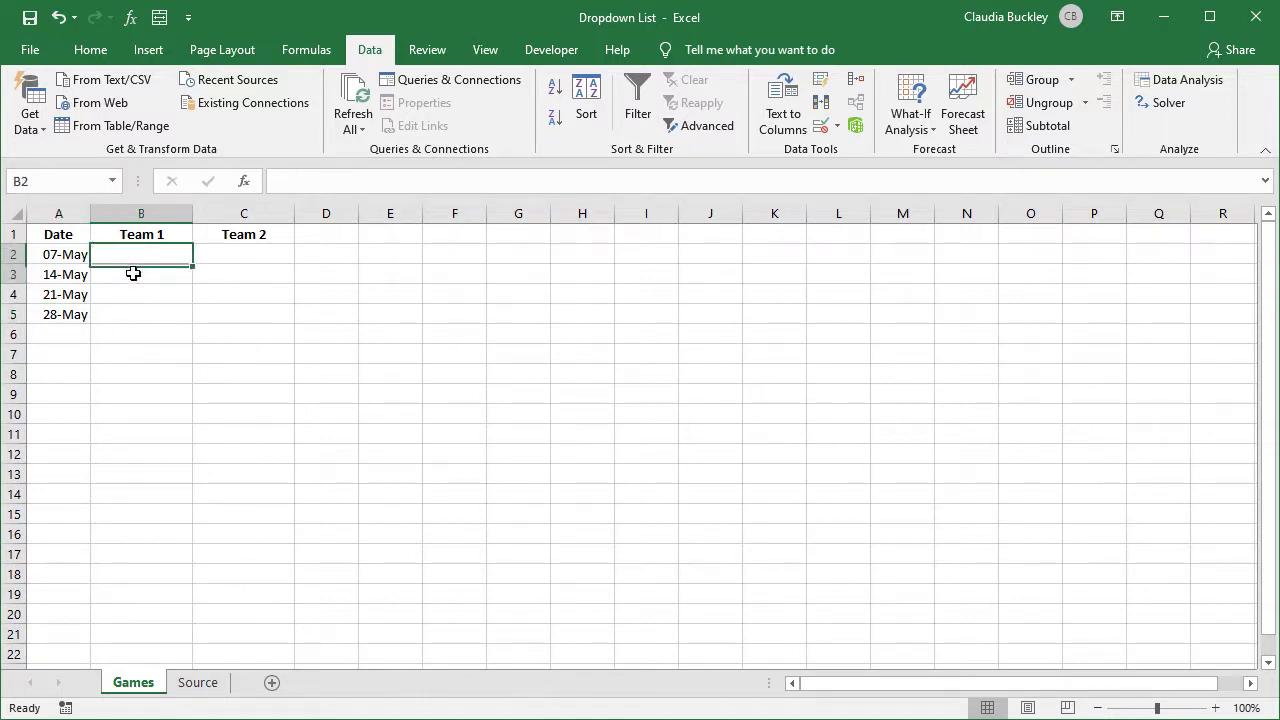
{"action": "mouse_move", "coordinate": [133, 273]}
{"action": "left_mouse_down"}
{"action": "mouse_move", "coordinate": [154, 314]}
{"action": "mouse_move", "coordinate": [253, 312]}
{"action": "left_mouse_up"}
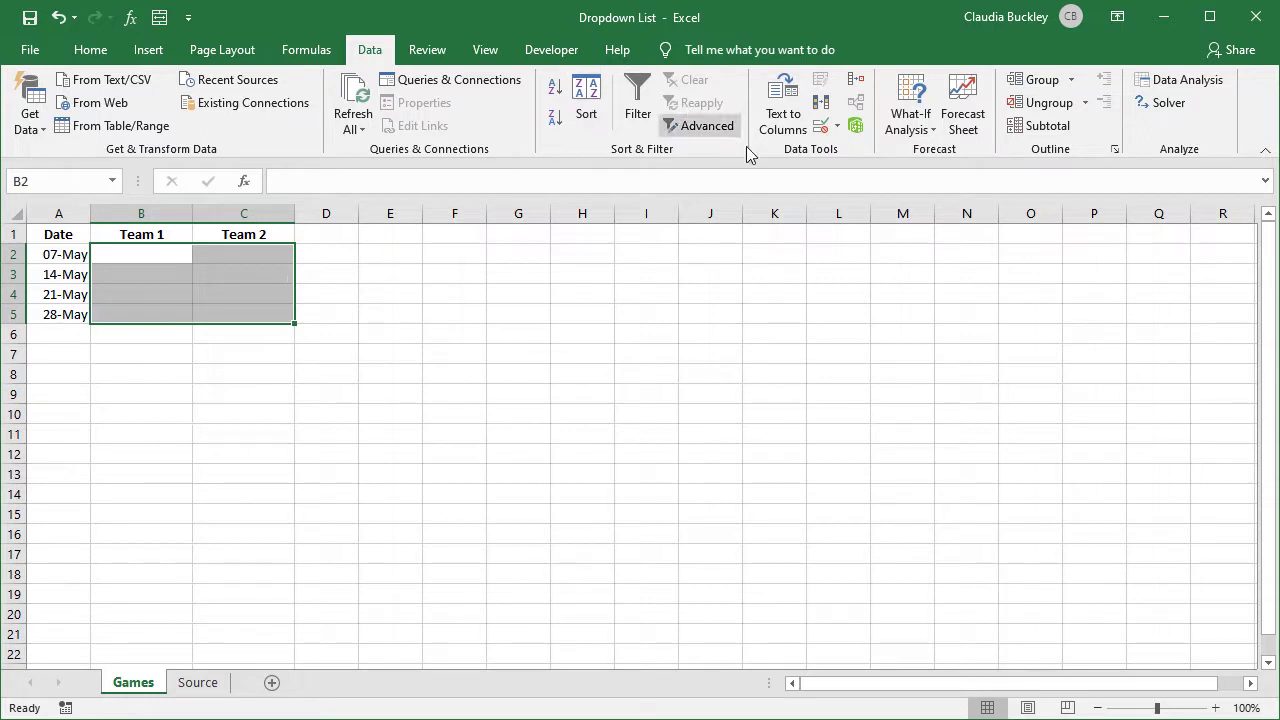
{"action": "left_click", "coordinate": [819, 127]}
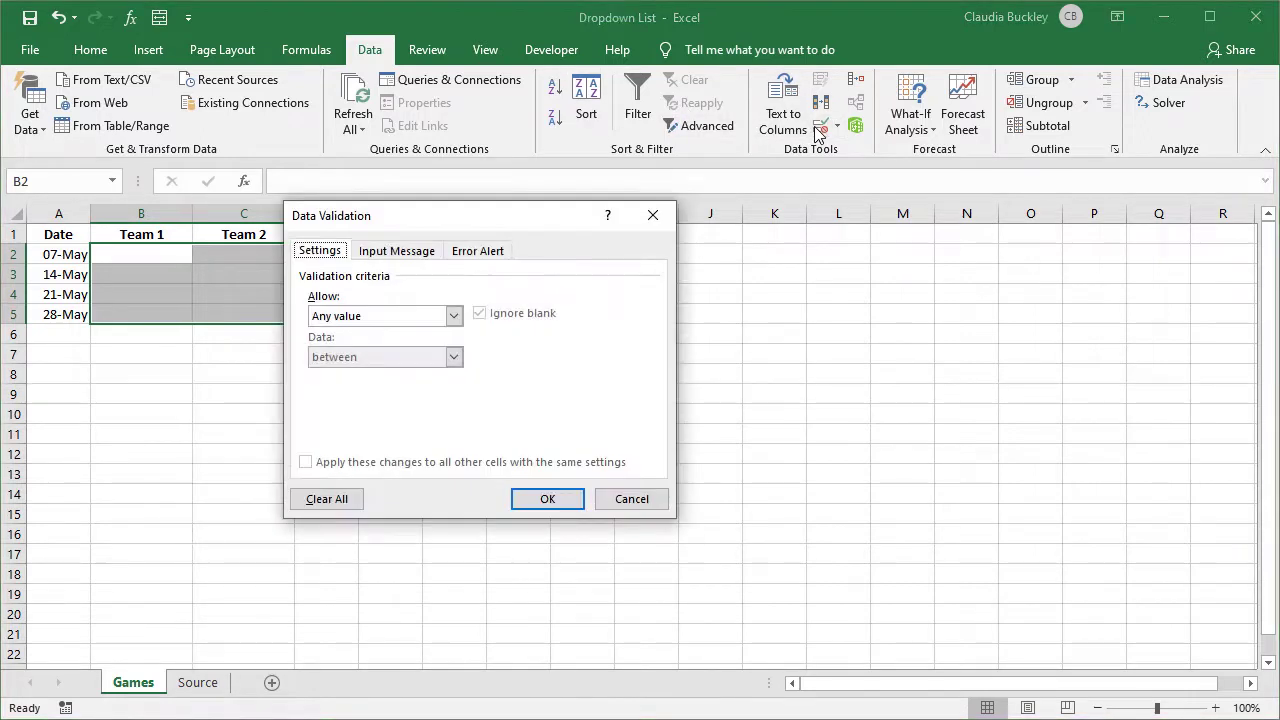
{"action": "left_click", "coordinate": [454, 316]}
{"action": "left_click", "coordinate": [404, 369]}
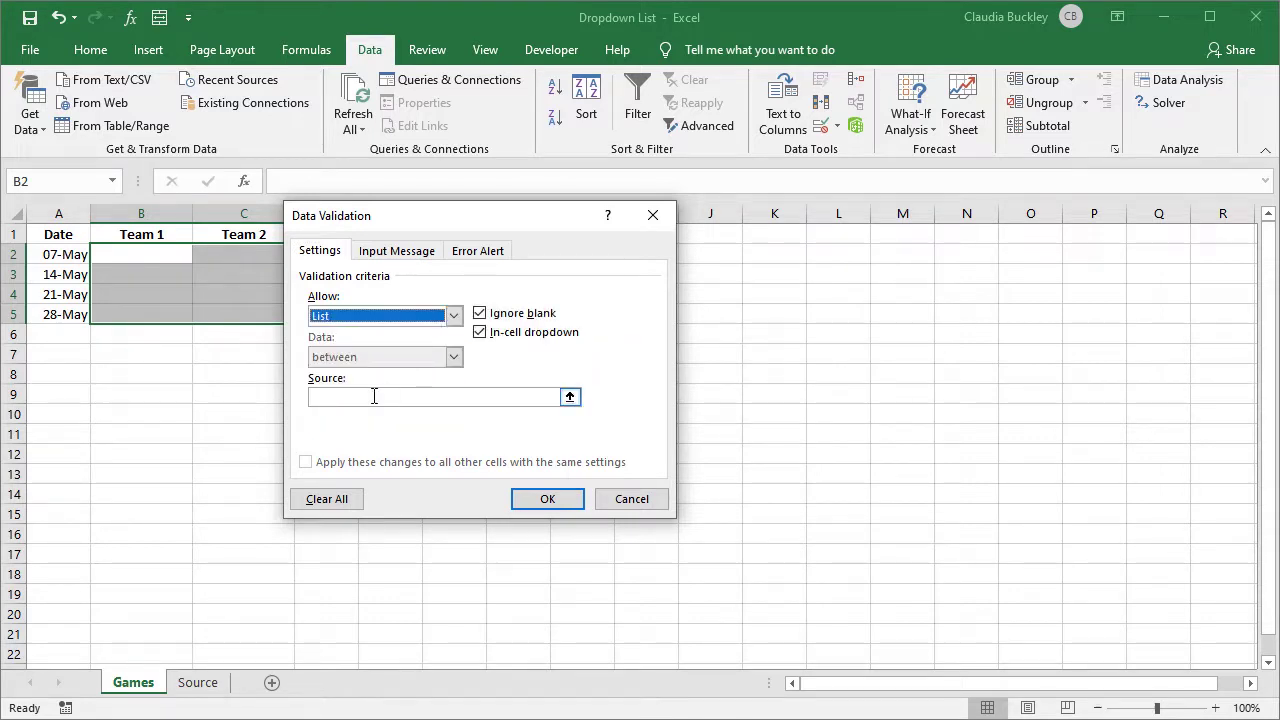
{"action": "left_click", "coordinate": [374, 396]}
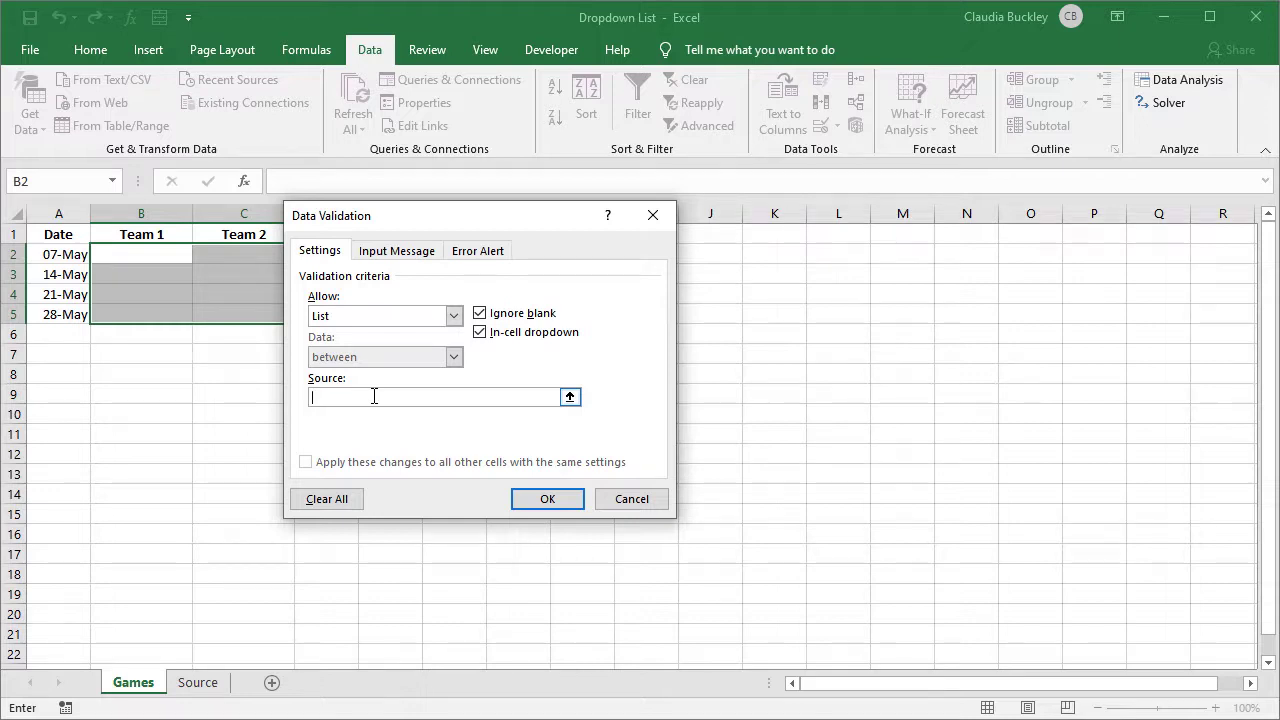
{"action": "left_click", "coordinate": [213, 690]}
{"action": "left_click_drag", "start_coordinate": [63, 254], "coordinate": [63, 354]}
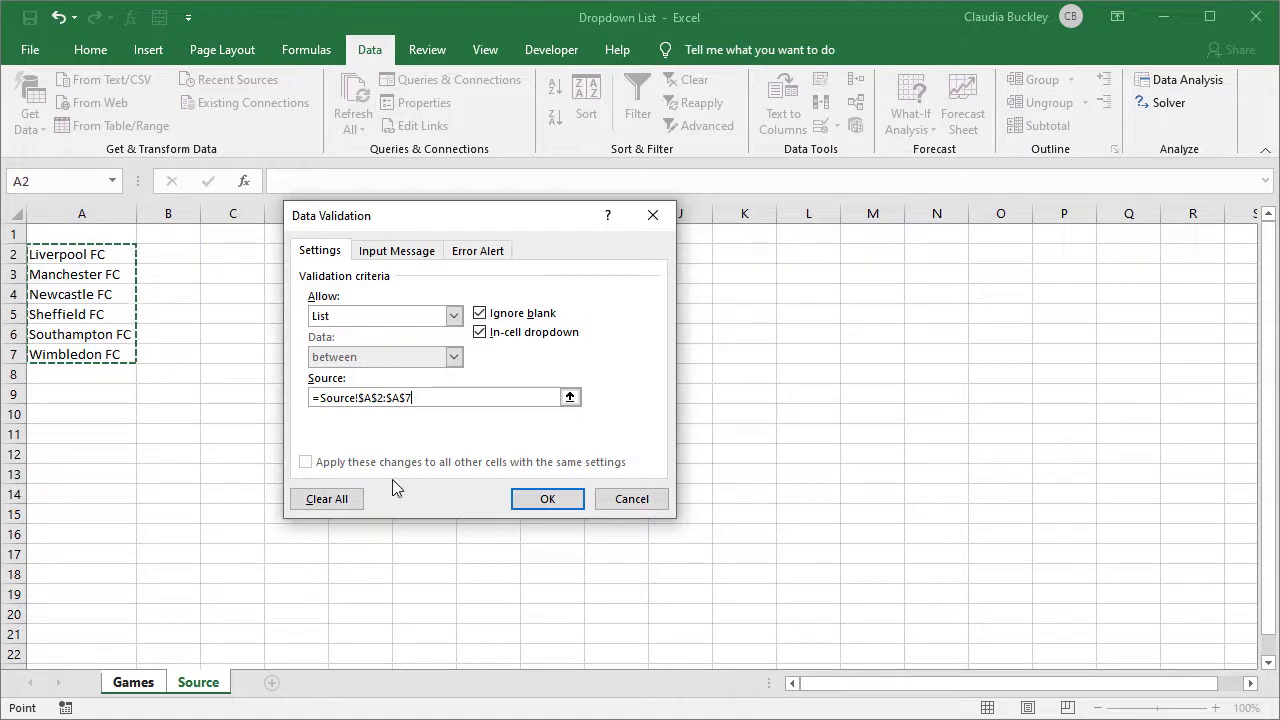
{"action": "left_click", "coordinate": [548, 499]}
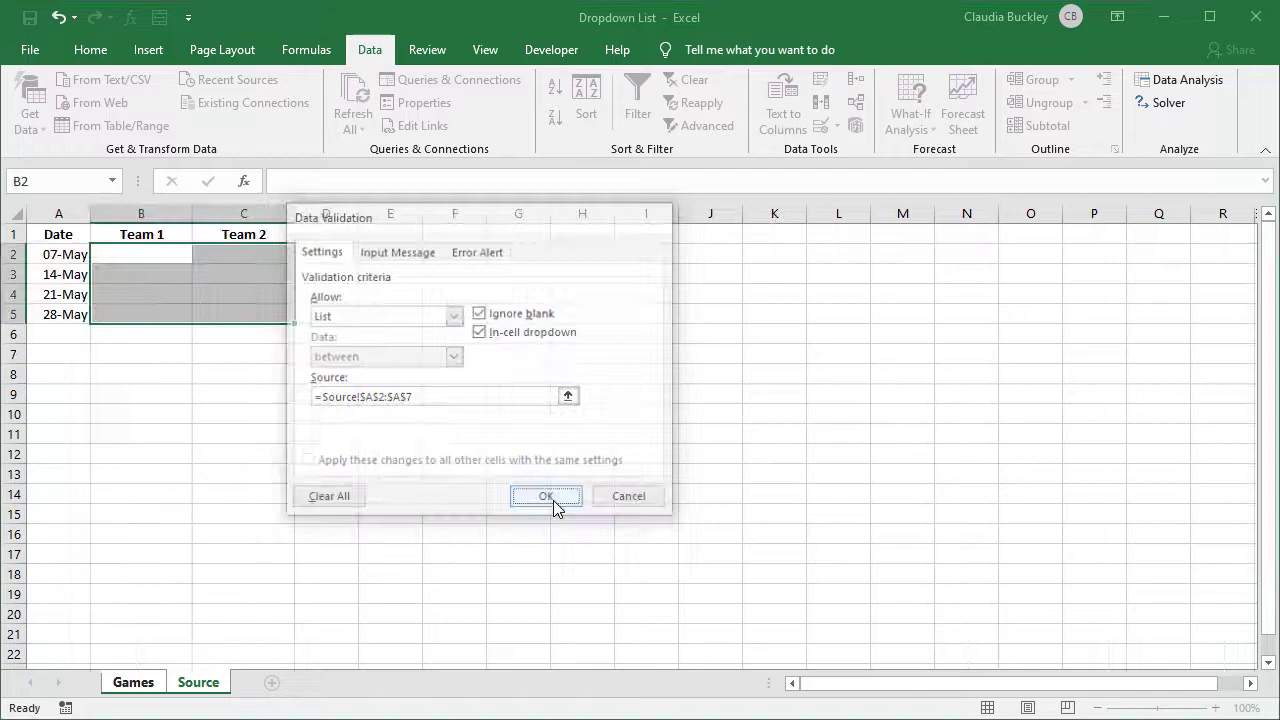
Pick Liverpool FC for B2 and Newcastle FC for C2 from the team dropdowns.
{"action": "left_click", "coordinate": [168, 290]}
{"action": "left_click", "coordinate": [176, 255]}
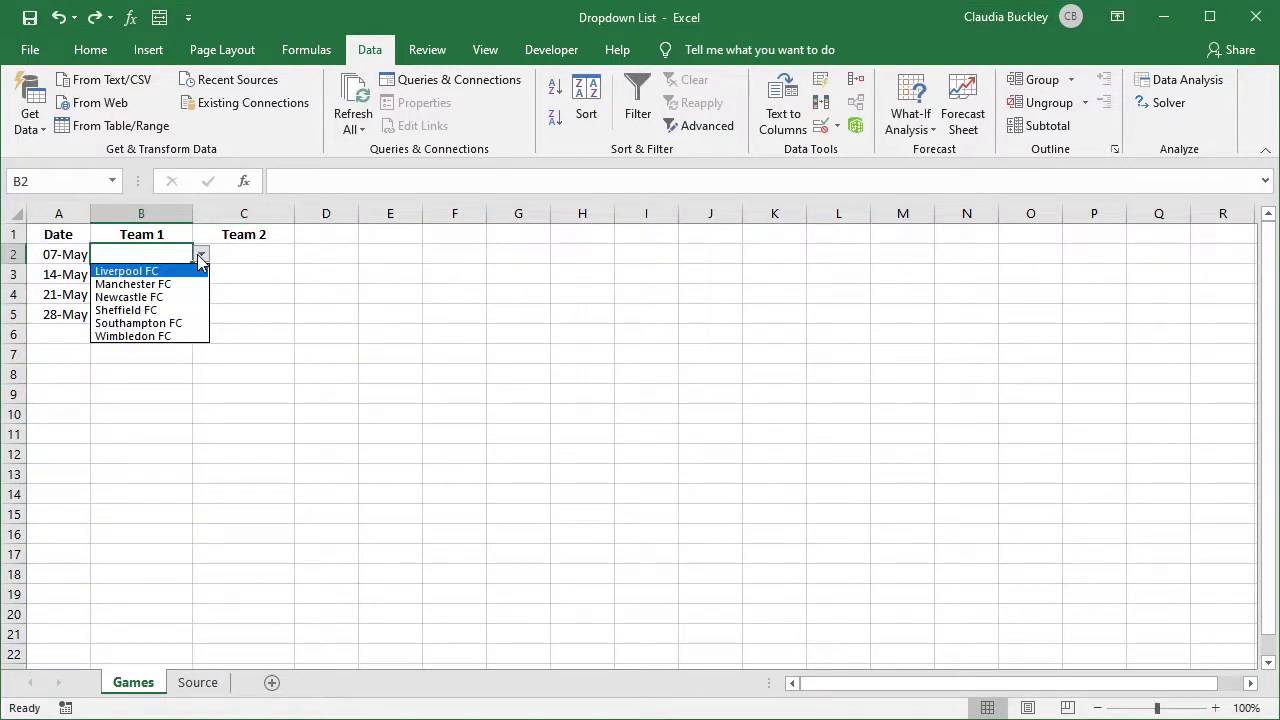
{"action": "key", "text": "Escape"}
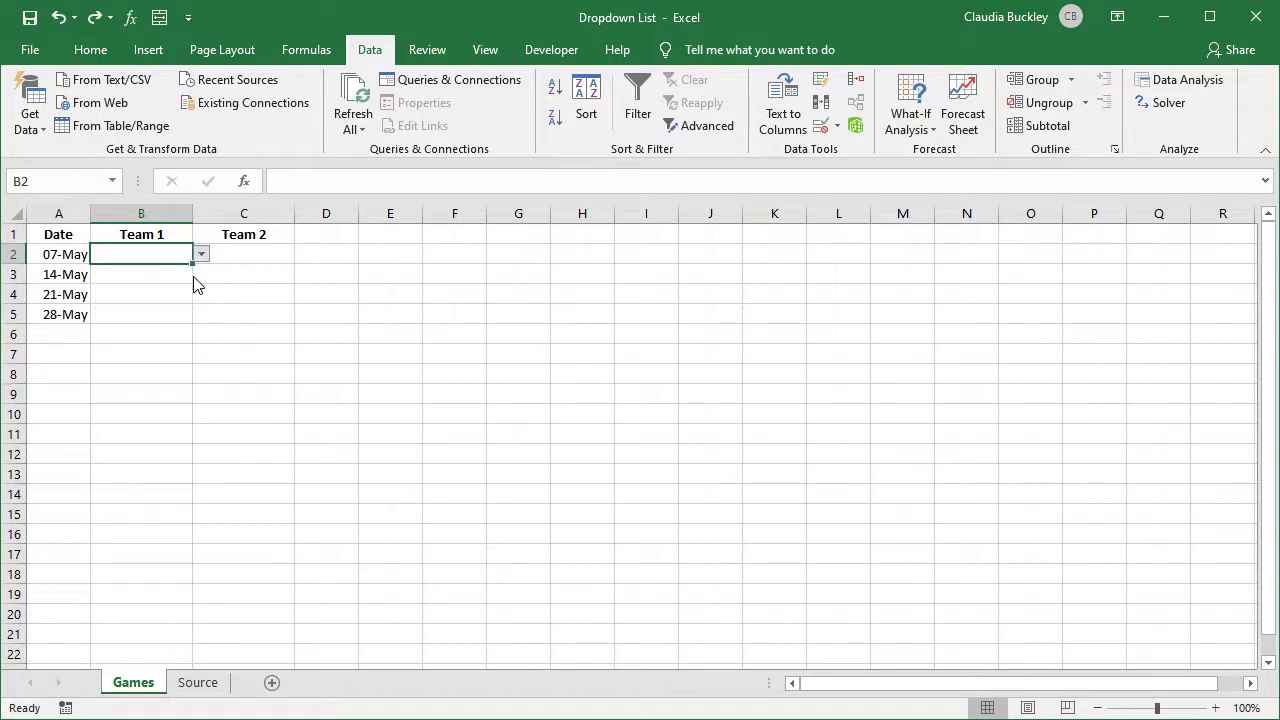
{"action": "left_click", "coordinate": [282, 268]}
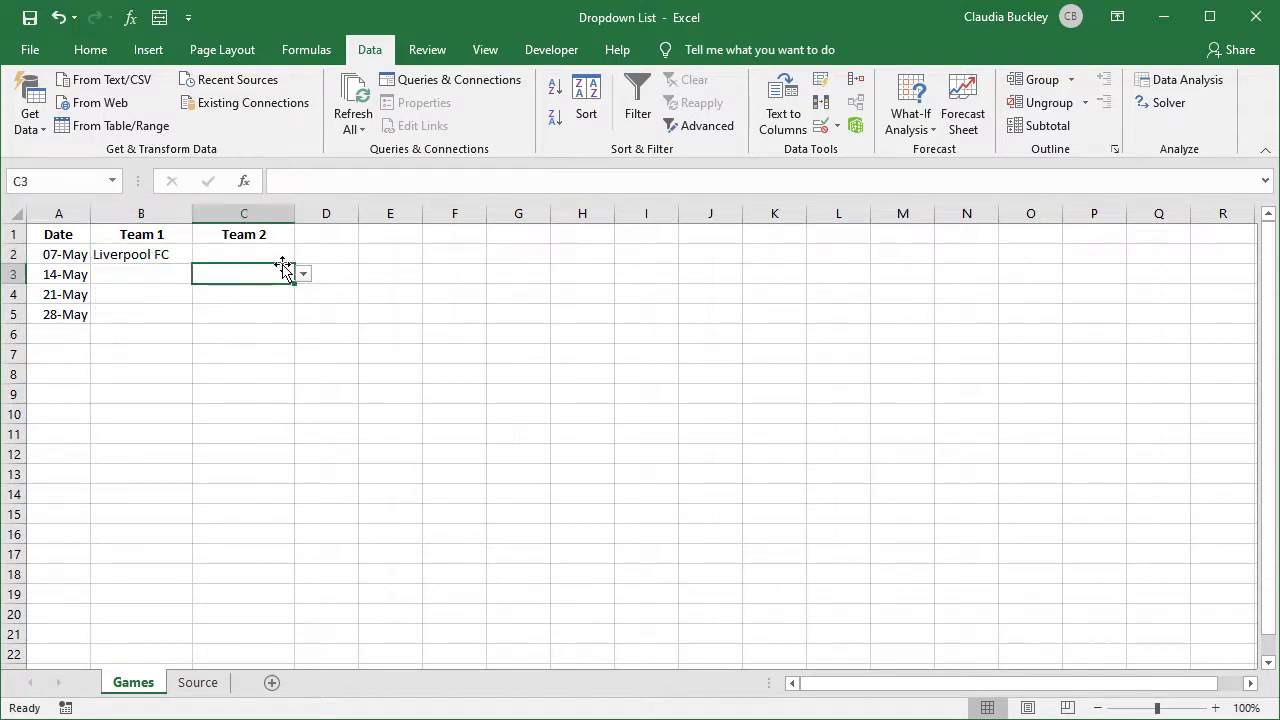
{"action": "left_click", "coordinate": [303, 255]}
{"action": "left_click", "coordinate": [289, 298]}
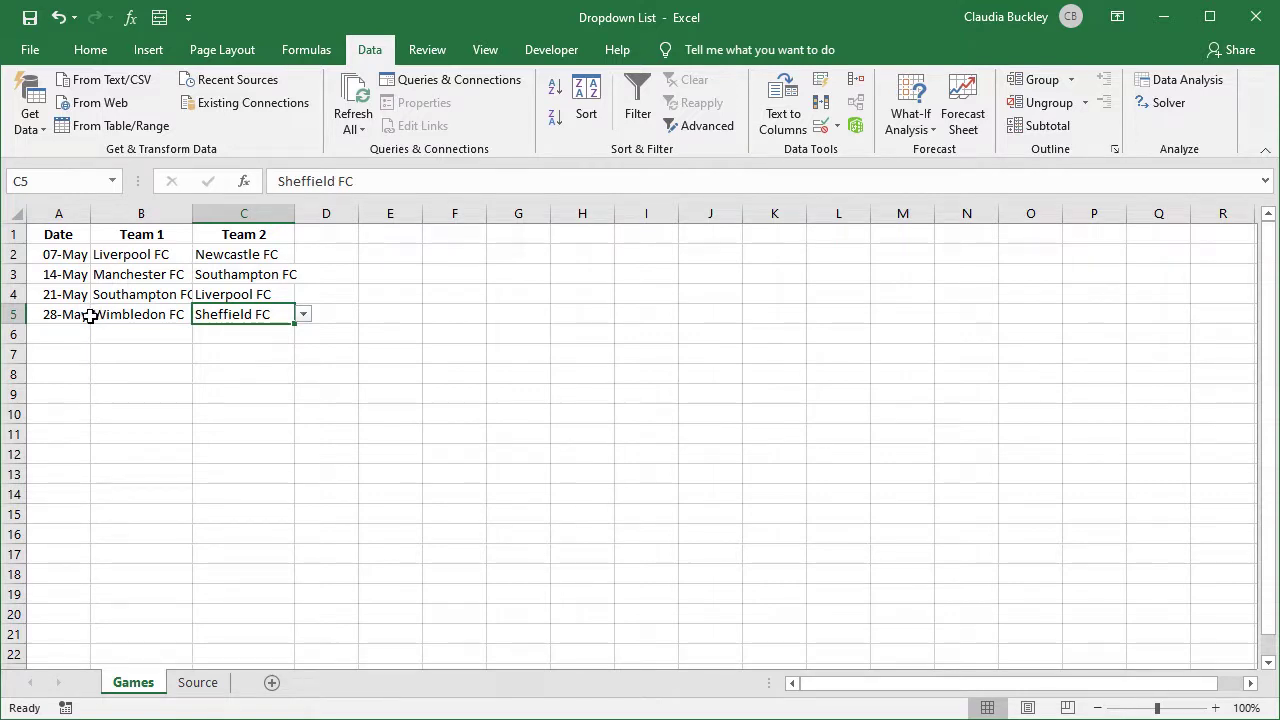
Turn off cell A5's invalid-entry error alert and enter 31 may as its date.
{"action": "left_click", "coordinate": [81, 316]}
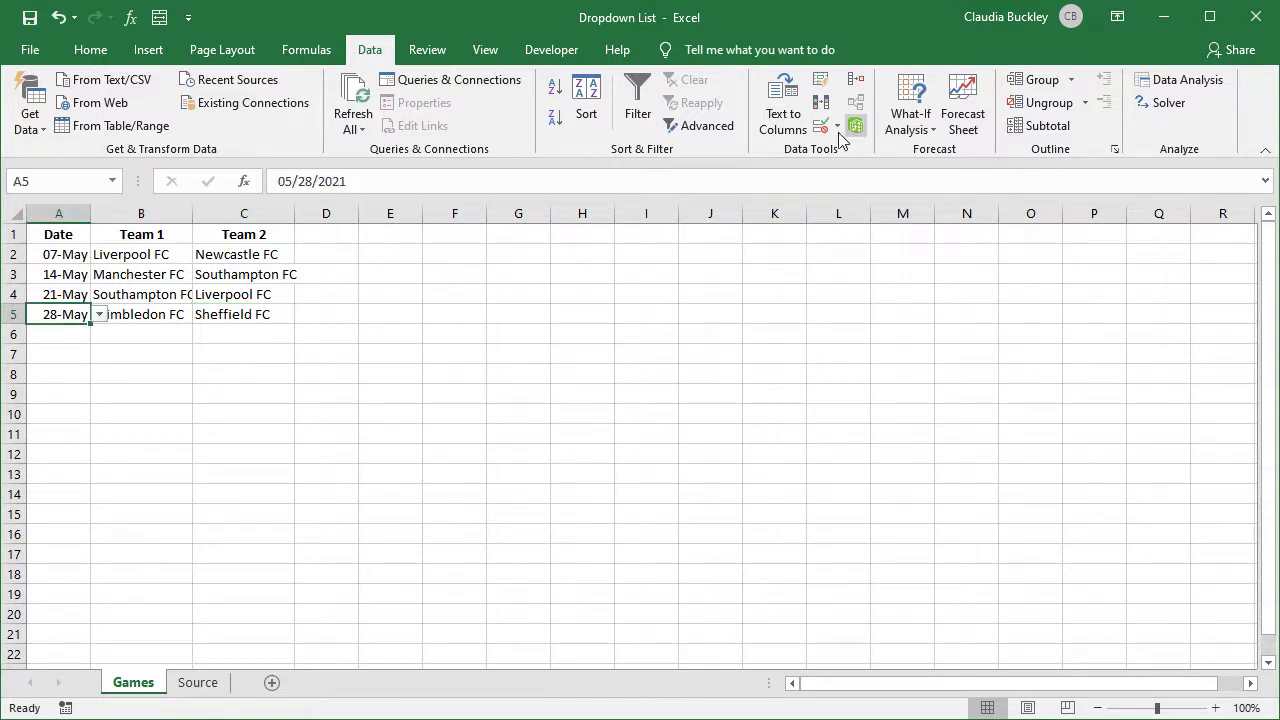
{"action": "left_click", "coordinate": [822, 128]}
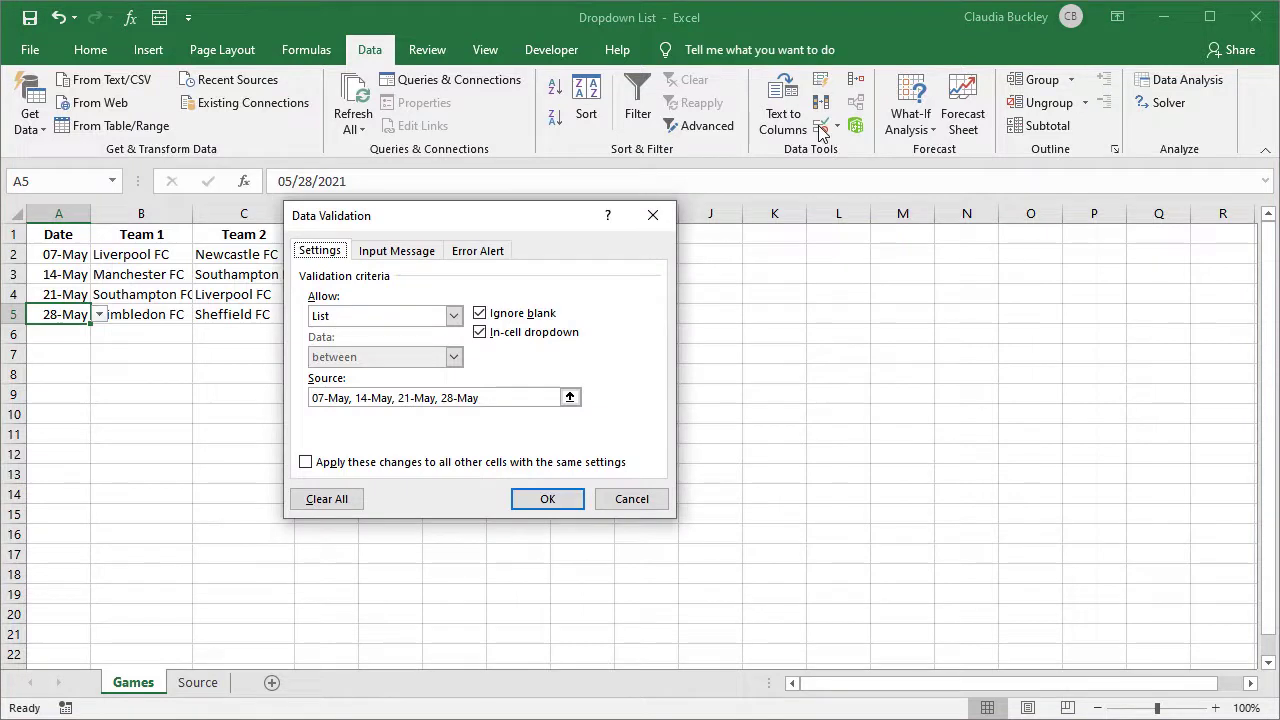
{"action": "left_click", "coordinate": [488, 252]}
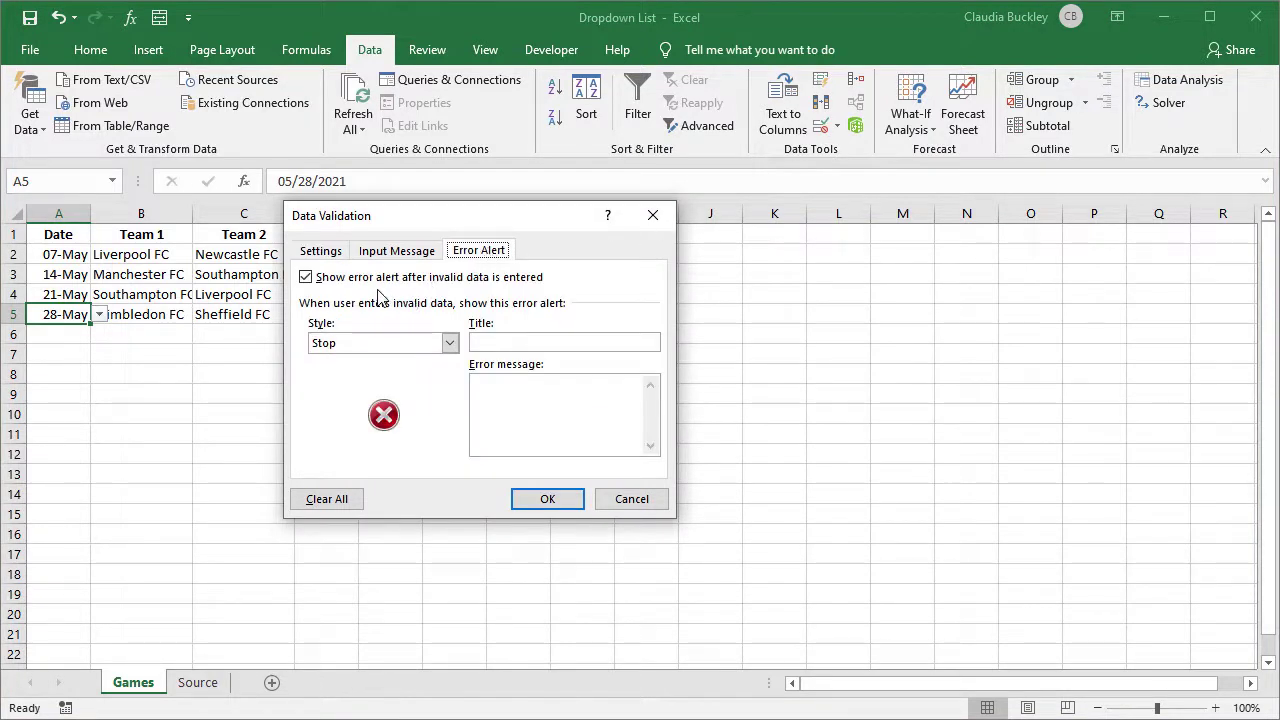
{"action": "left_click", "coordinate": [310, 280]}
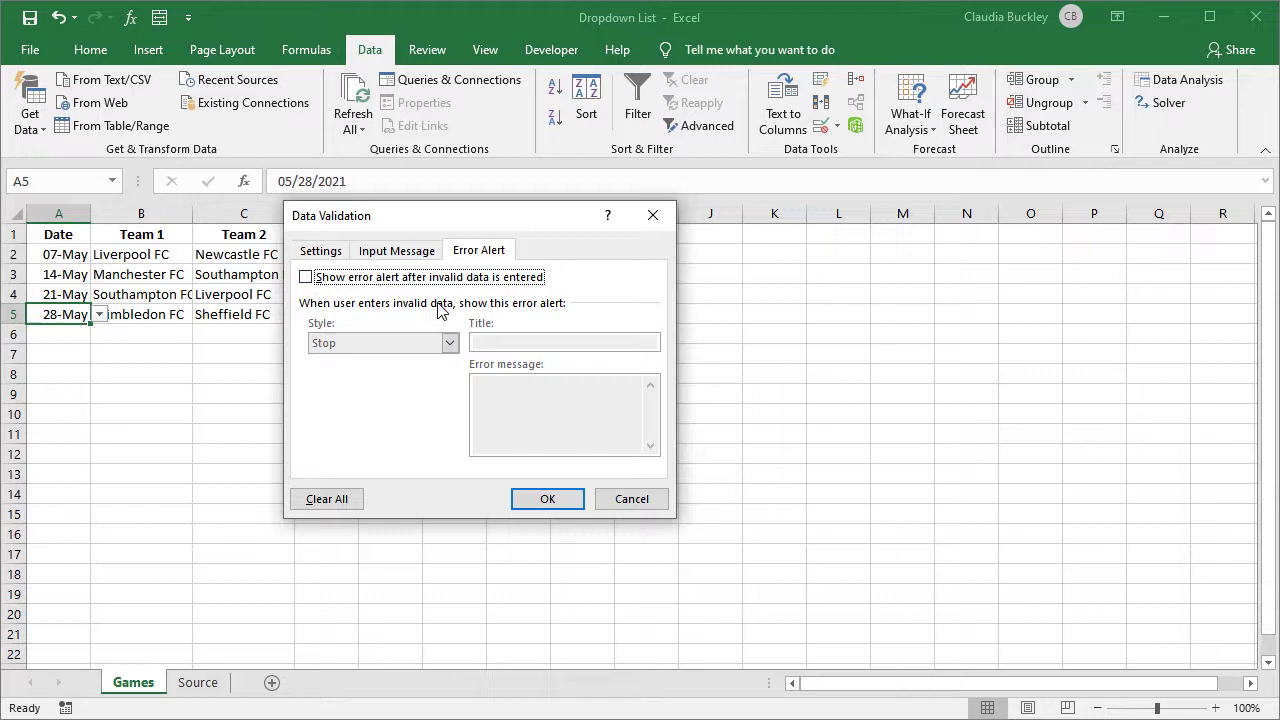
{"action": "left_click", "coordinate": [548, 499]}
{"action": "type", "text": "3"}
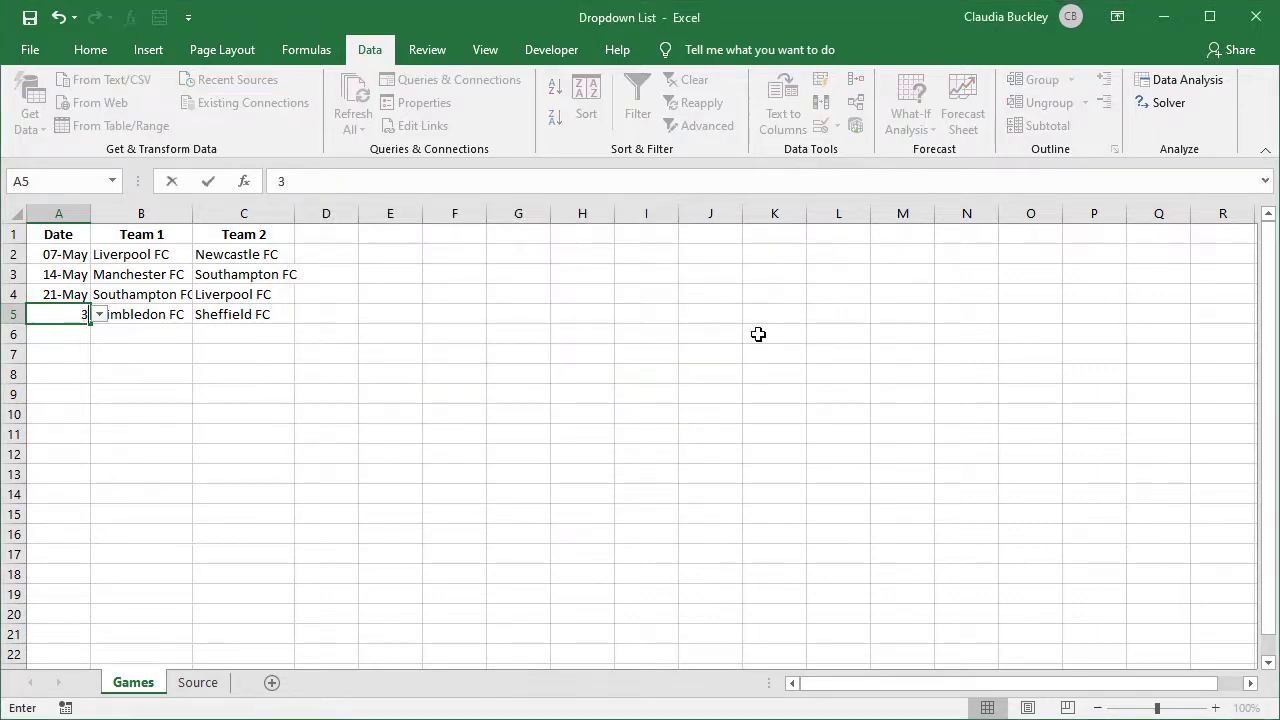
{"action": "type", "text": "1 may"}
{"action": "key", "text": "Return"}
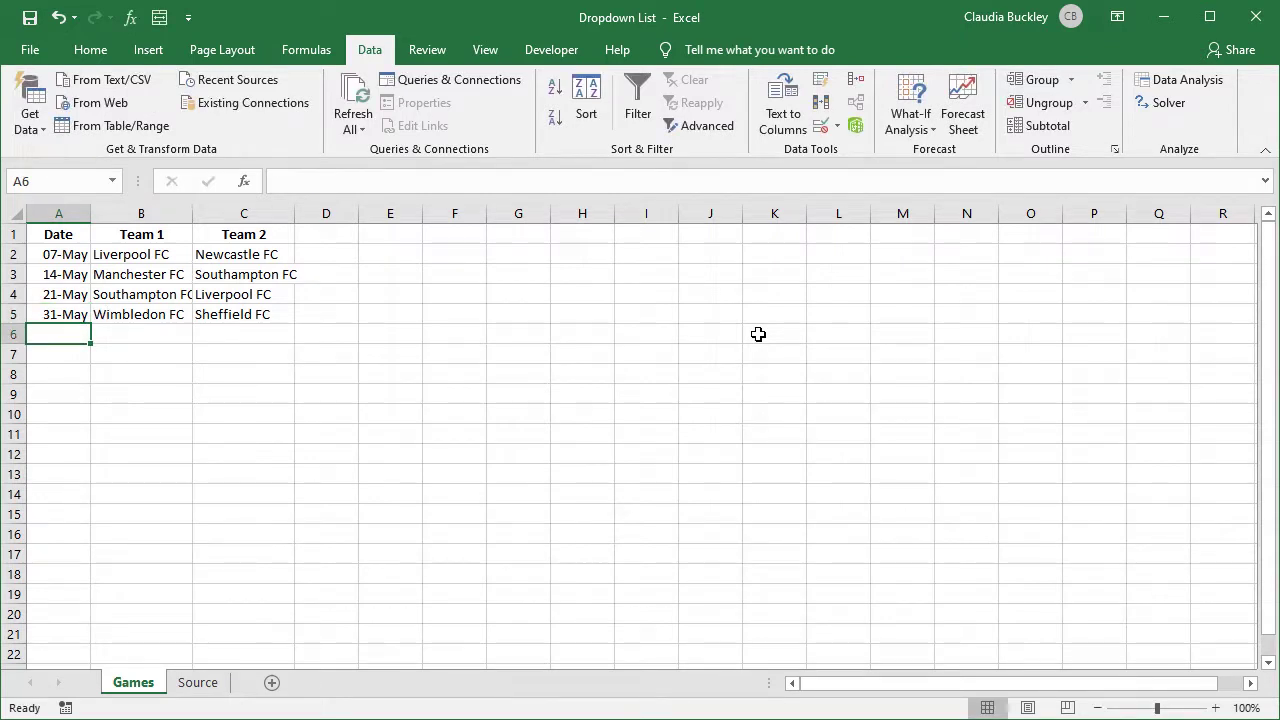
Insert Glasgow FC above Sheffield FC on Source, shifting the lower teams down.
{"action": "left_click", "coordinate": [195, 686]}
{"action": "left_click", "coordinate": [86, 312]}
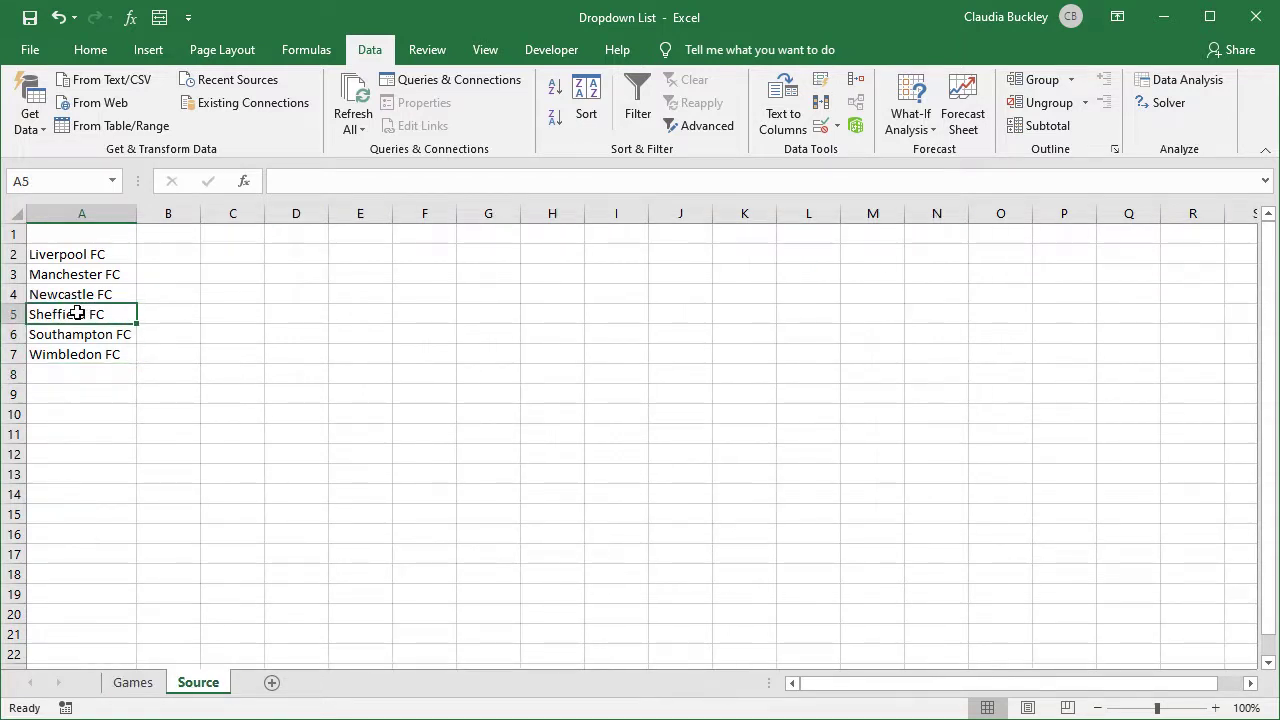
{"action": "right_click", "coordinate": [86, 312]}
{"action": "left_click", "coordinate": [130, 405]}
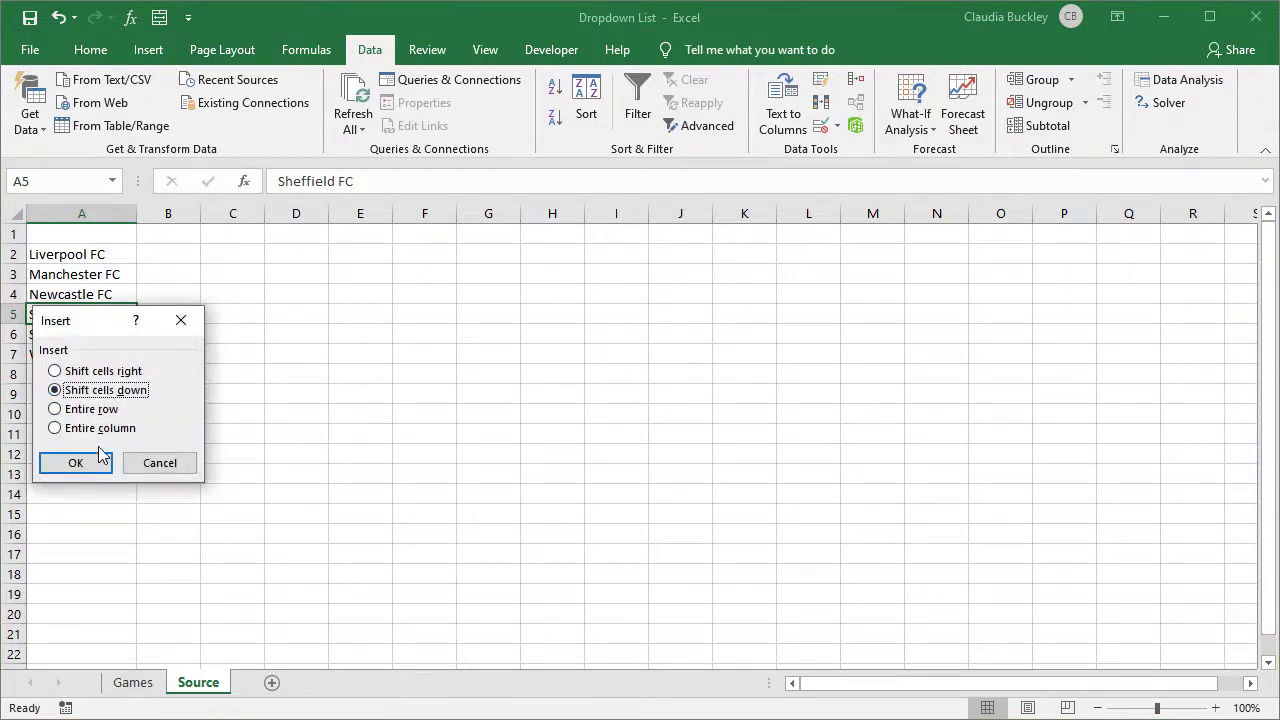
{"action": "left_click", "coordinate": [100, 462]}
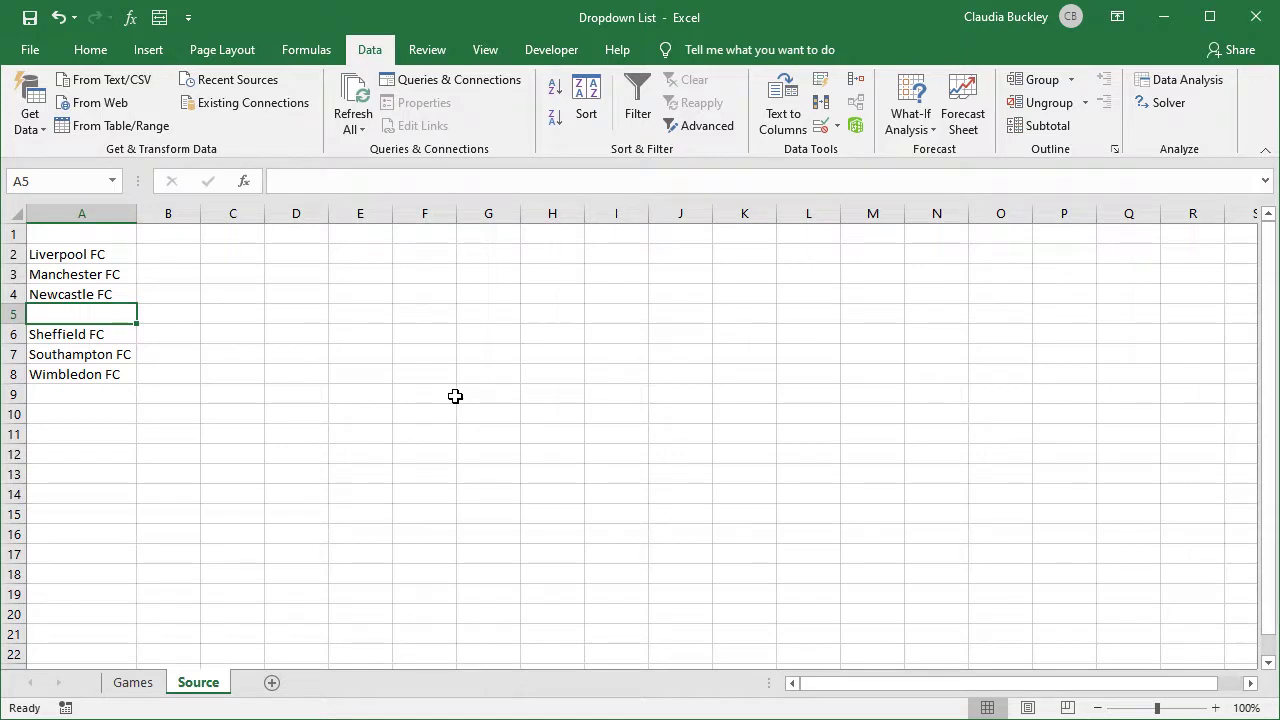
{"action": "type", "text": "Glasgow"}
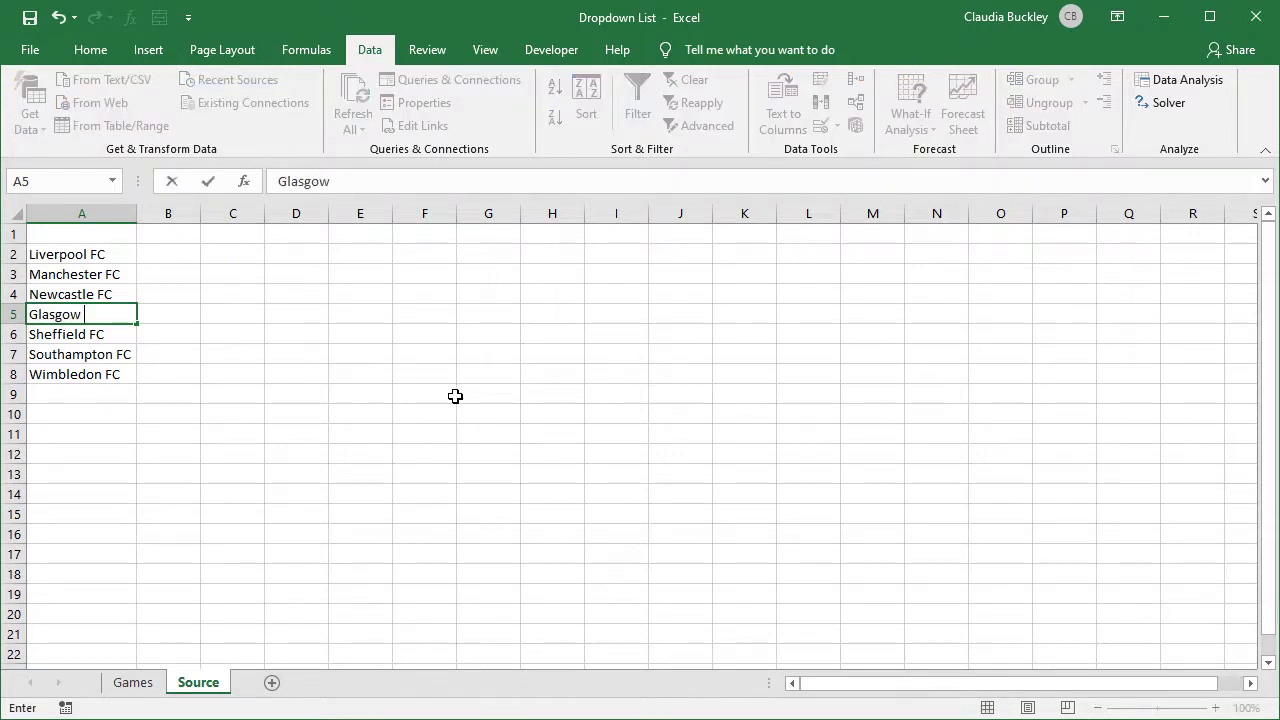
{"action": "type", "text": "FC"}
{"action": "key", "text": "Return"}
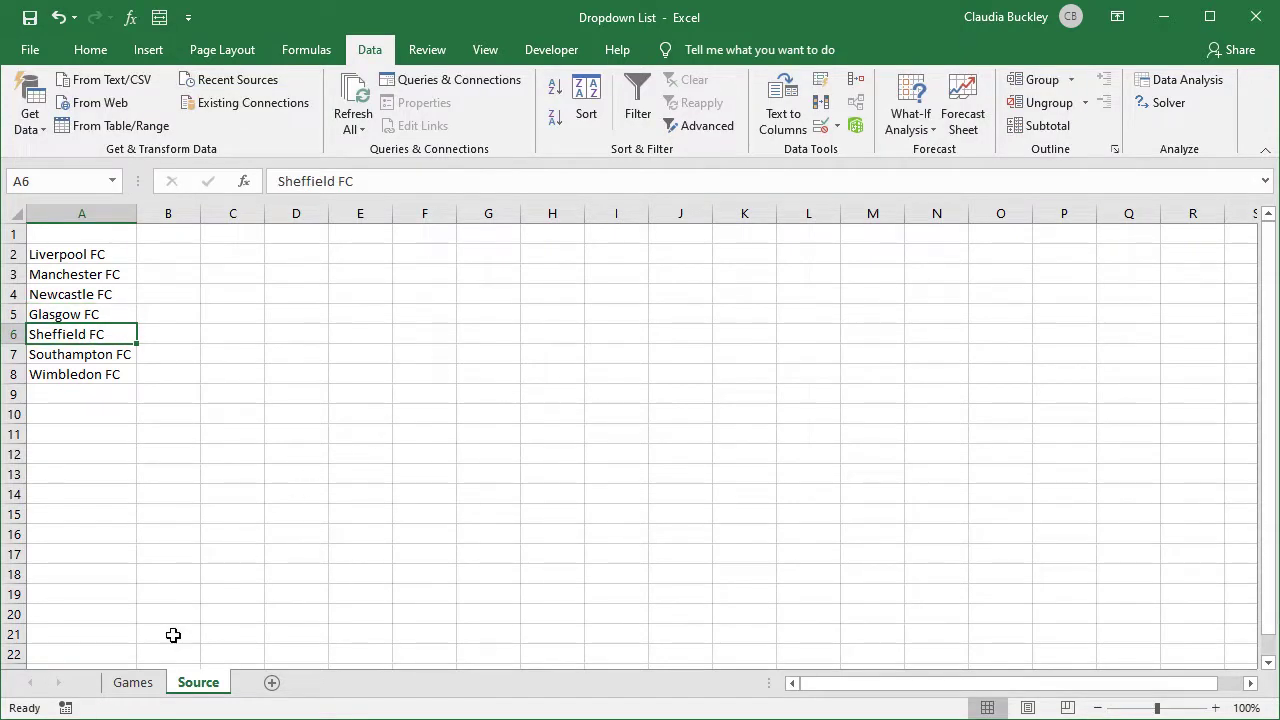
Check that the Team 1 dropdown in B5 on Games now lists Glasgow FC.
{"action": "left_click", "coordinate": [136, 684]}
{"action": "left_click", "coordinate": [184, 310]}
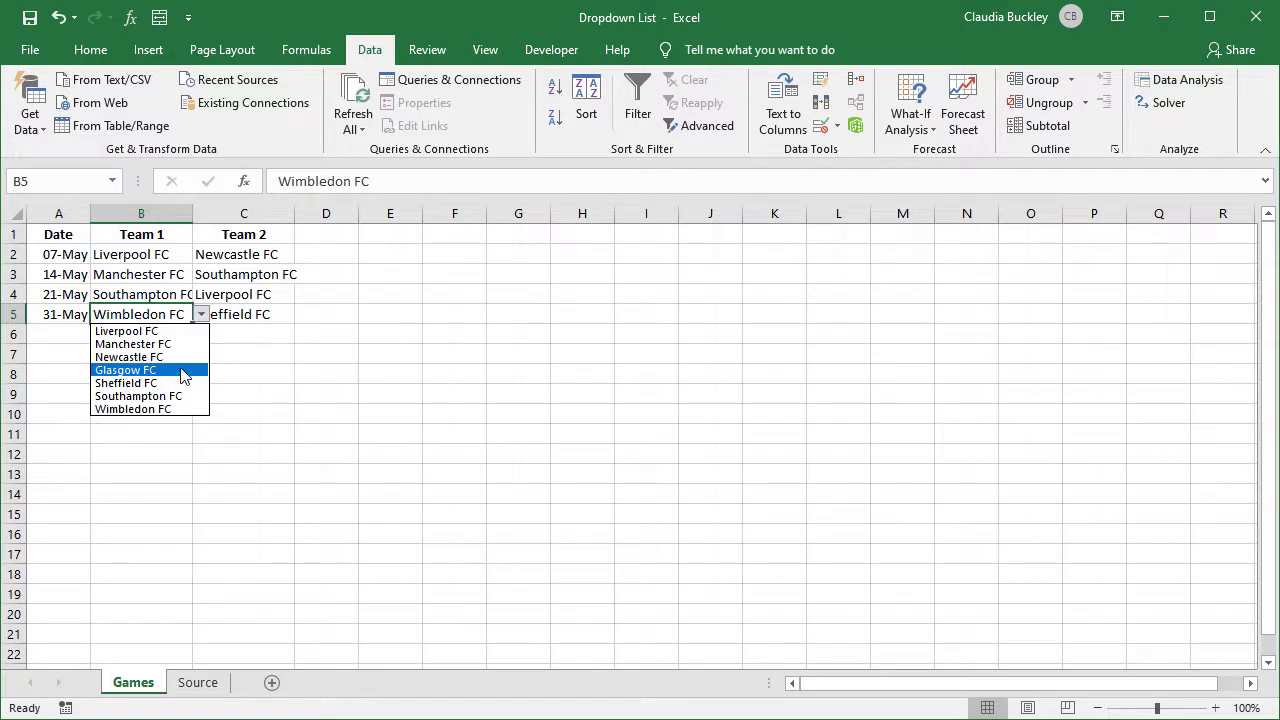
{"action": "left_click", "coordinate": [226, 360]}
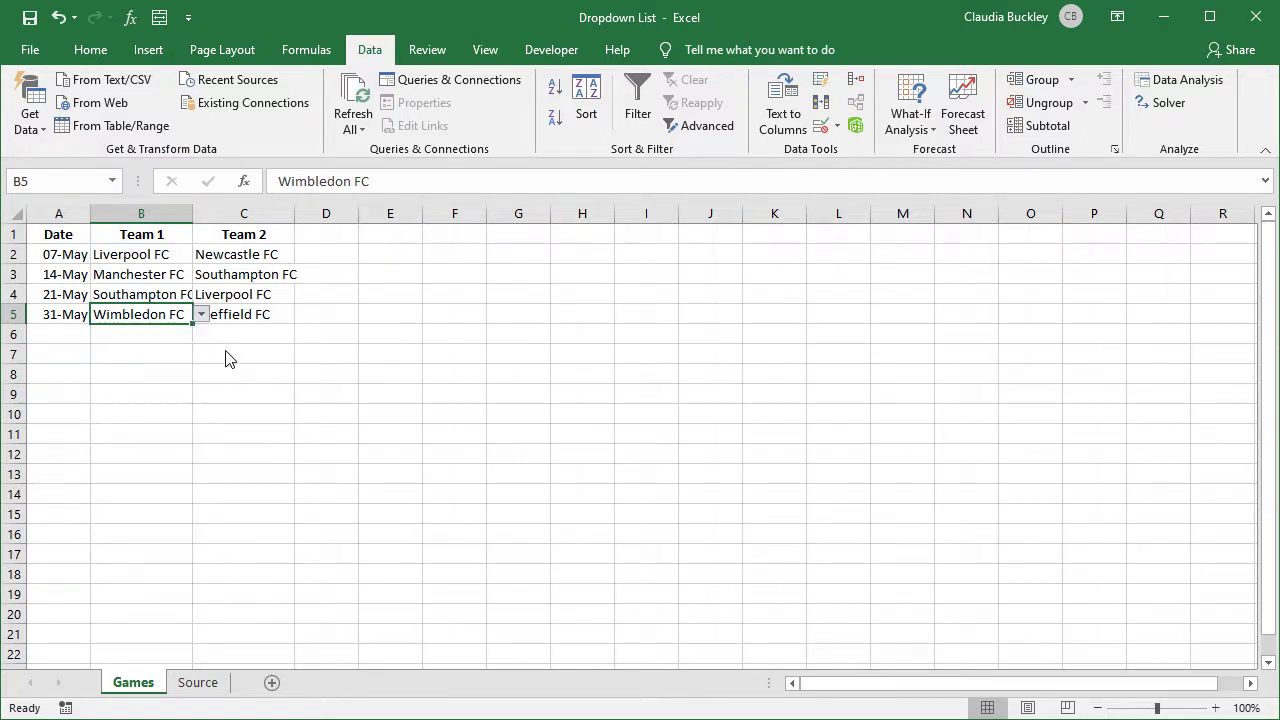
Delete the Glasgow FC cell on Source, shifting the teams below up.
{"action": "left_click", "coordinate": [197, 682]}
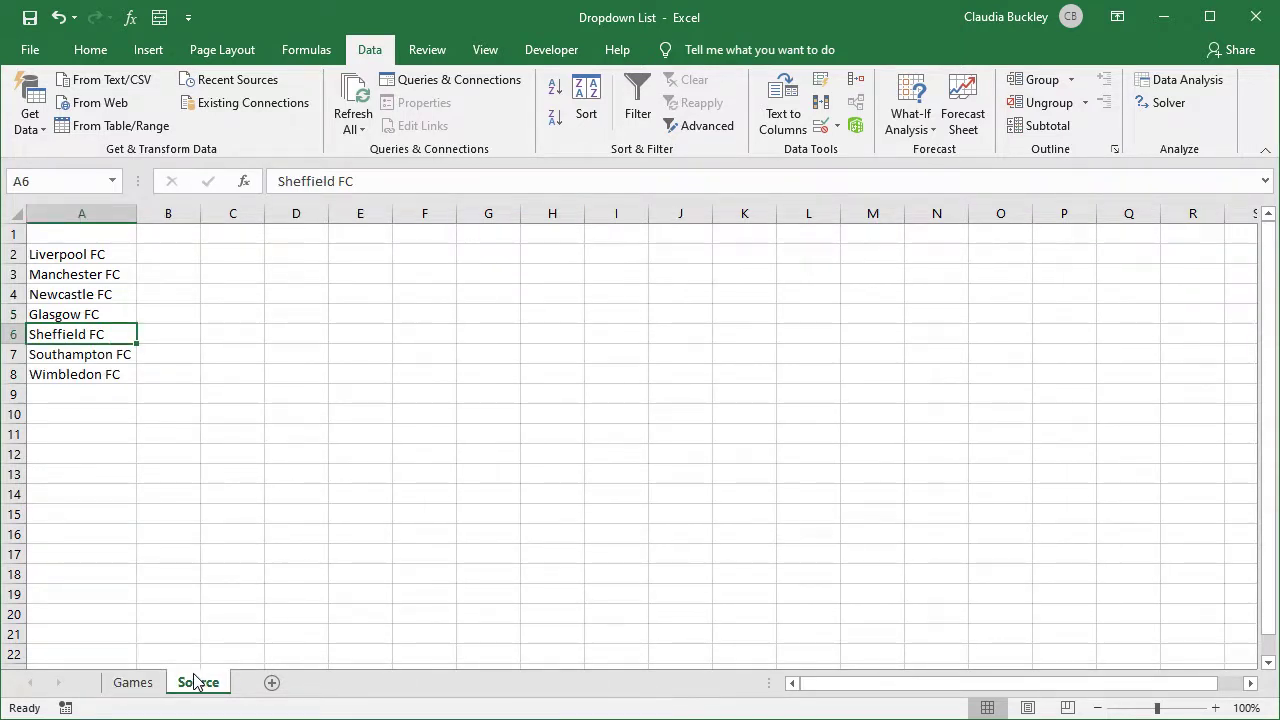
{"action": "right_click", "coordinate": [56, 318]}
{"action": "left_click", "coordinate": [117, 443]}
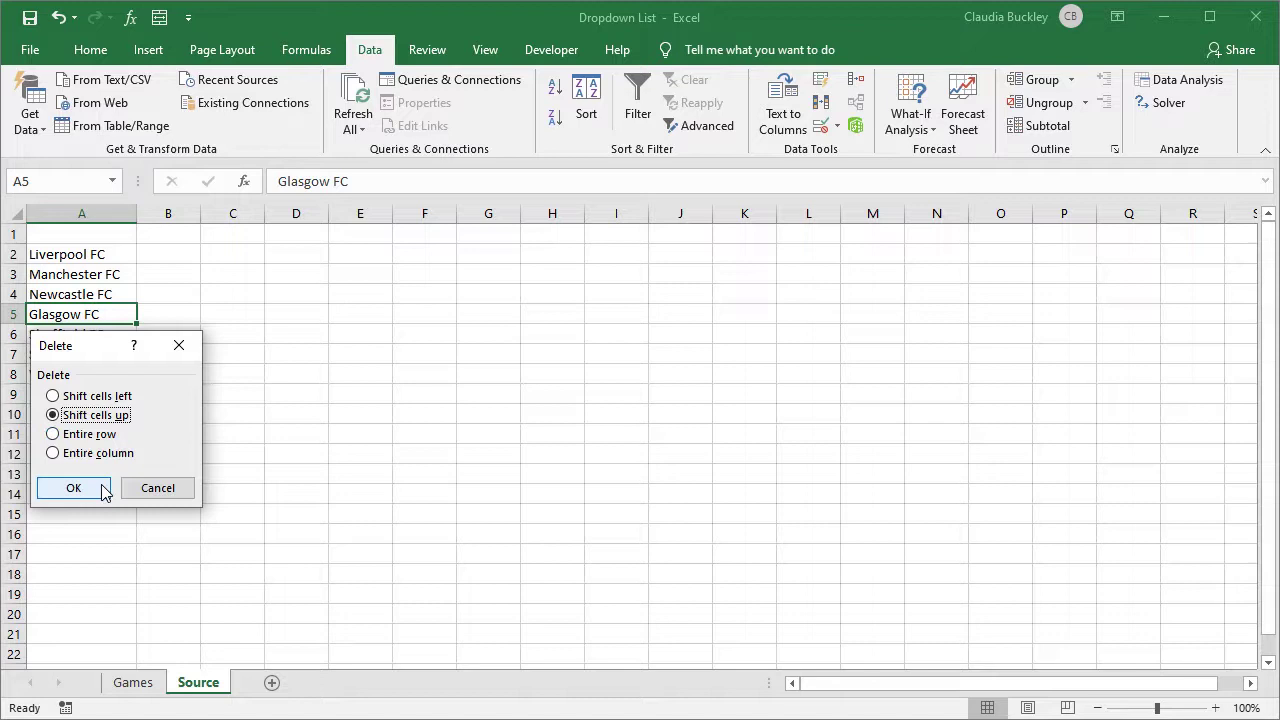
{"action": "left_click", "coordinate": [73, 488]}
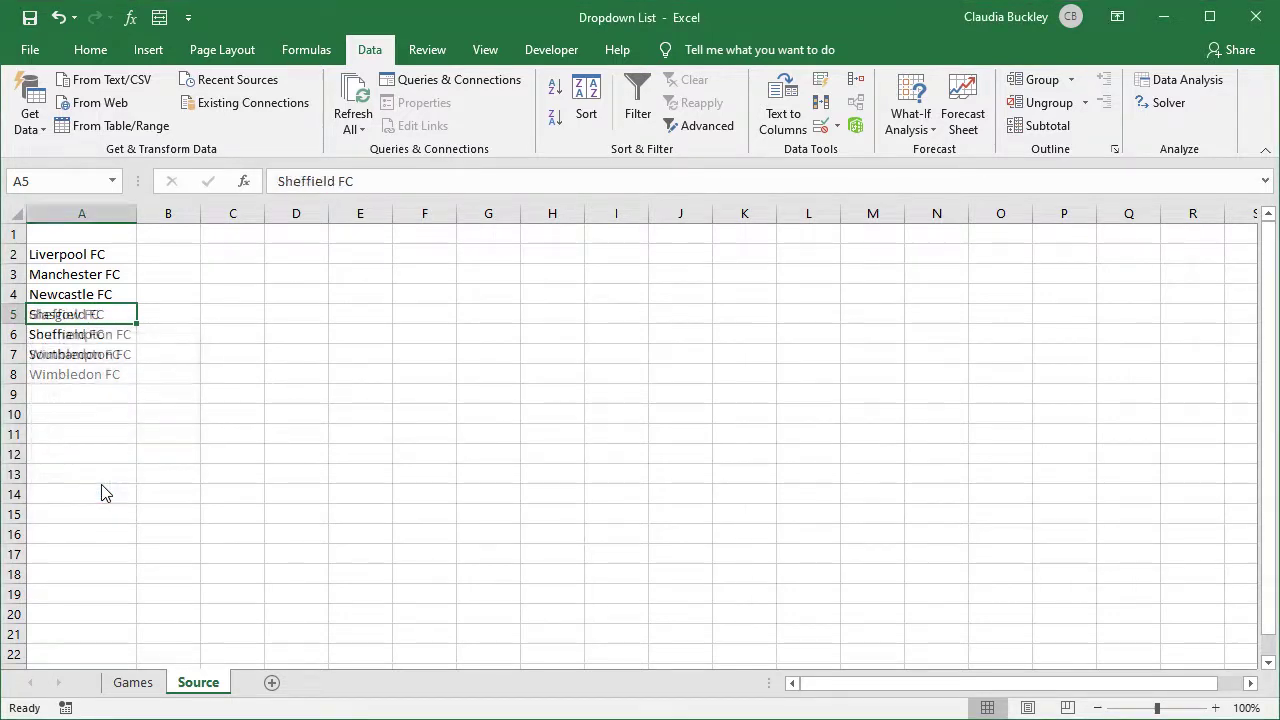
Open B5's Team 1 dropdown on Games to confirm Glasgow FC is gone.
{"action": "left_click", "coordinate": [130, 686]}
{"action": "left_click", "coordinate": [201, 316]}
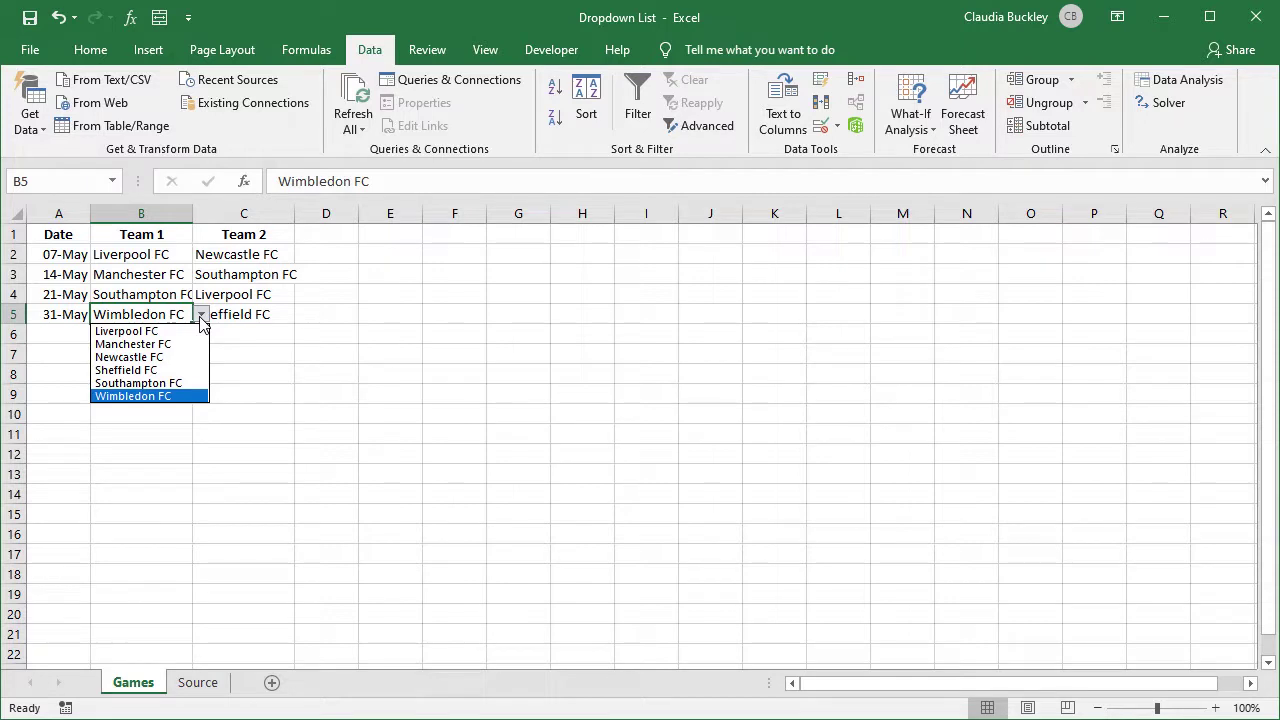
{"action": "left_click", "coordinate": [201, 316]}
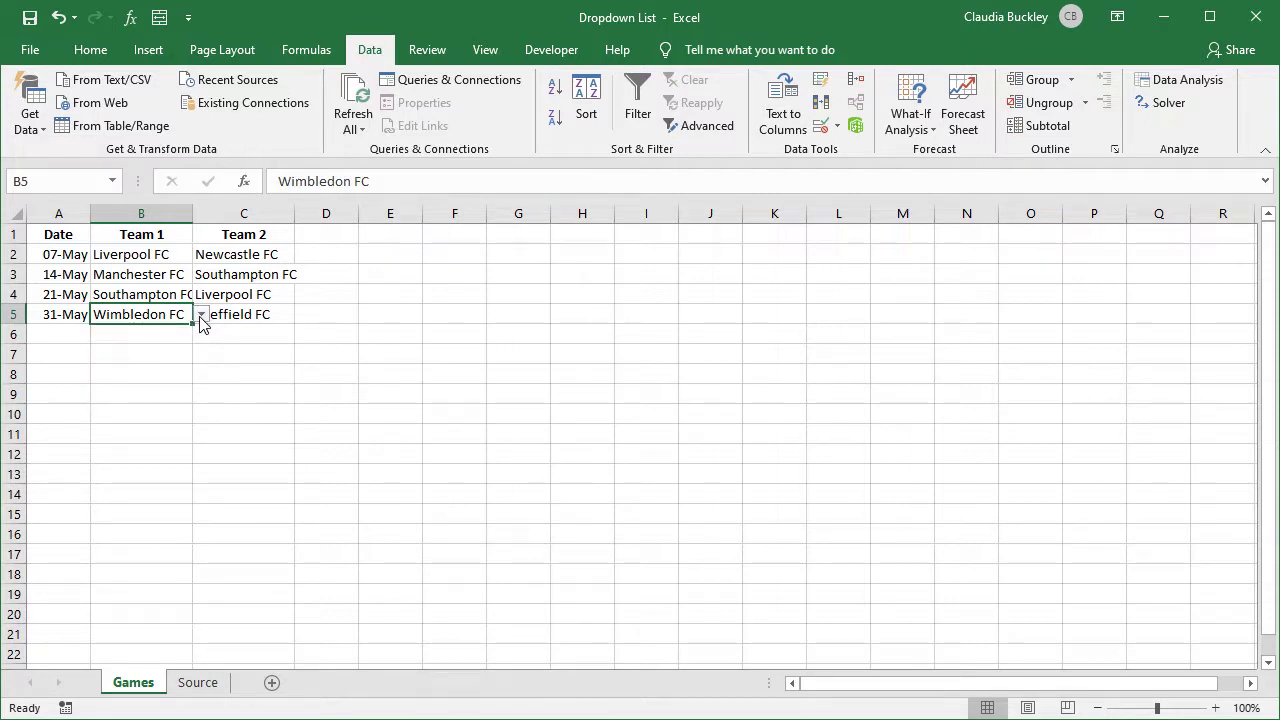
Change the validation on A2:A5 from List to Any value.
{"action": "left_click_drag", "start_coordinate": [62, 254], "coordinate": [70, 312]}
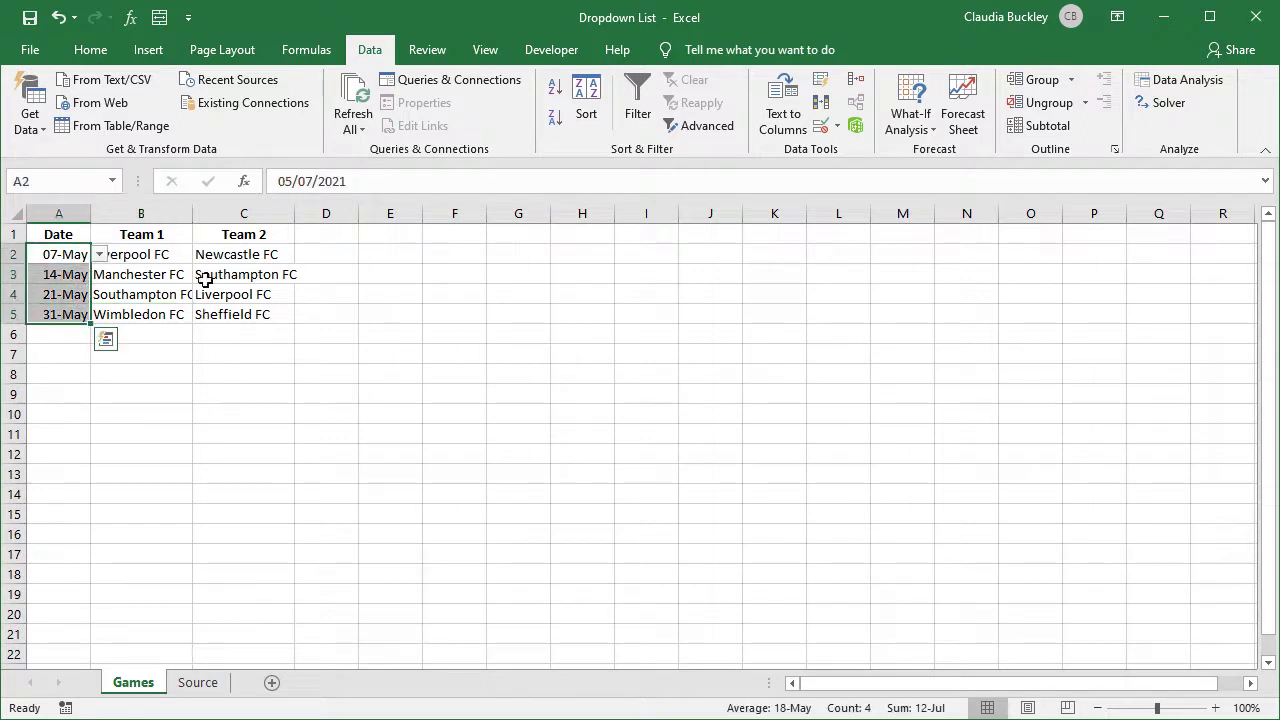
{"action": "left_click", "coordinate": [822, 128]}
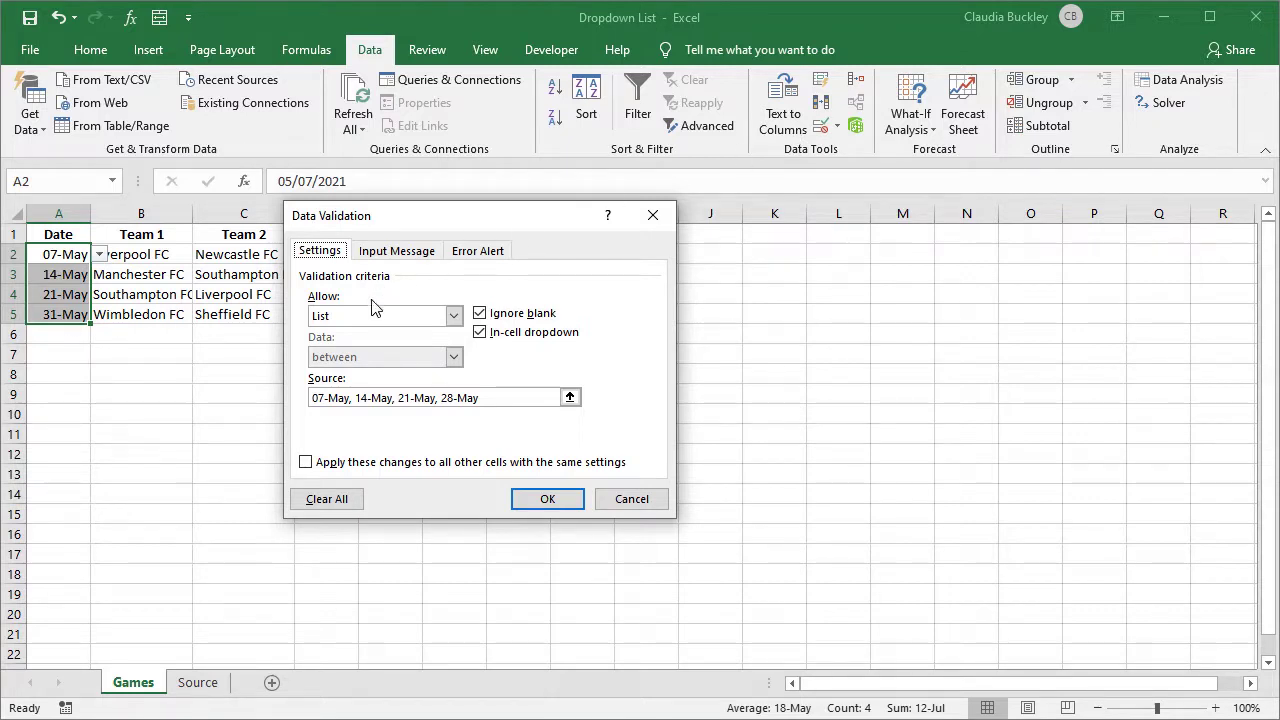
{"action": "left_click", "coordinate": [455, 316]}
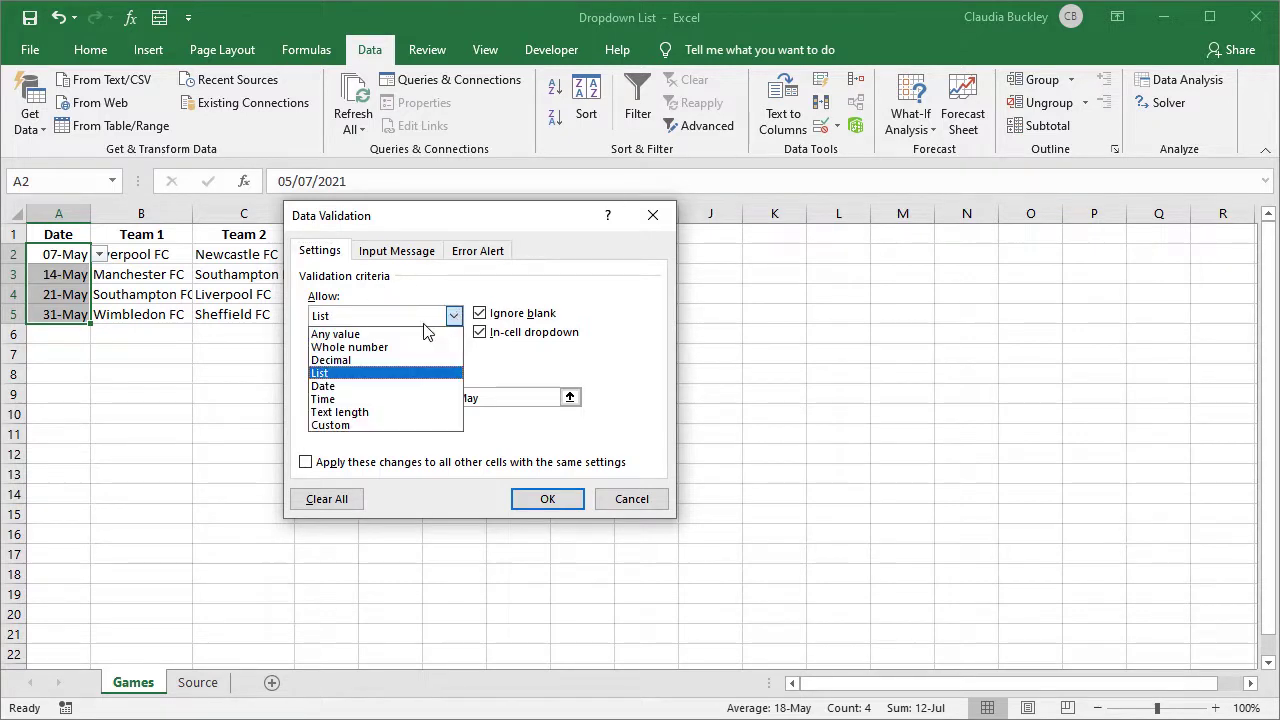
{"action": "left_click", "coordinate": [410, 336]}
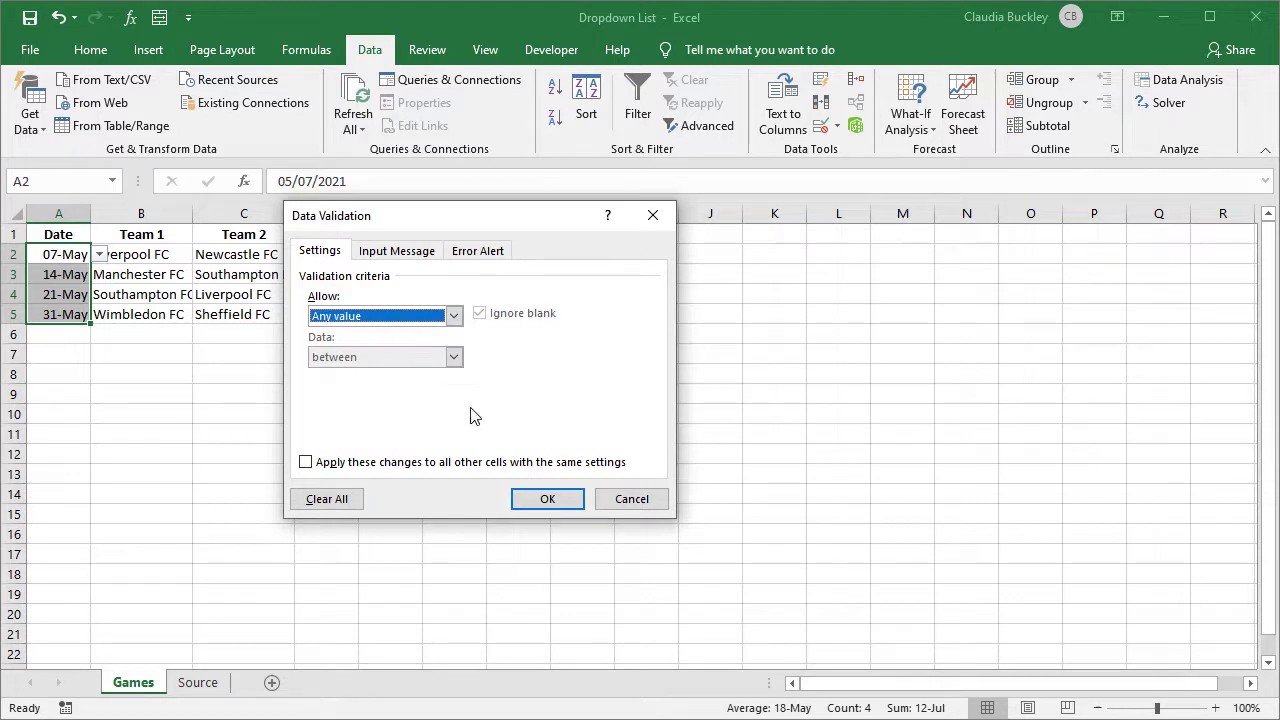
{"action": "left_click", "coordinate": [541, 502]}
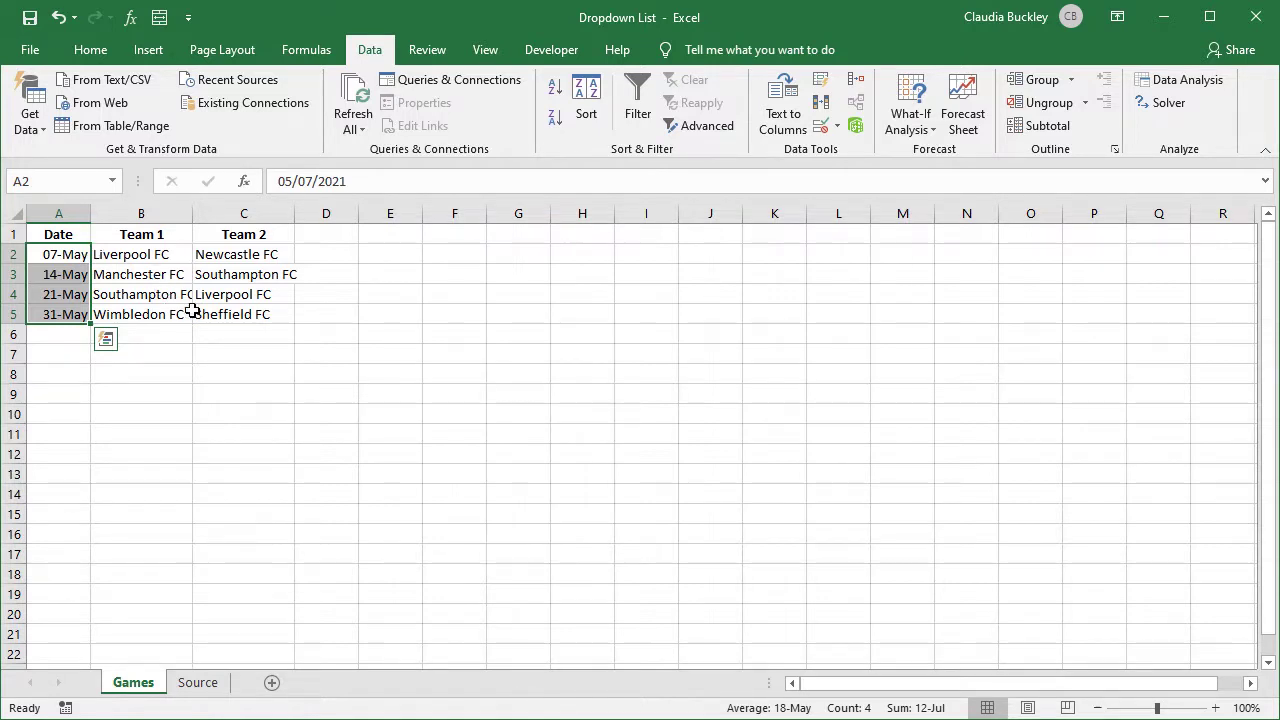
Undo the validation change, then Clear All on the date cells A2:A5.
{"action": "key", "text": "ctrl+z"}
{"action": "left_click", "coordinate": [93, 52]}
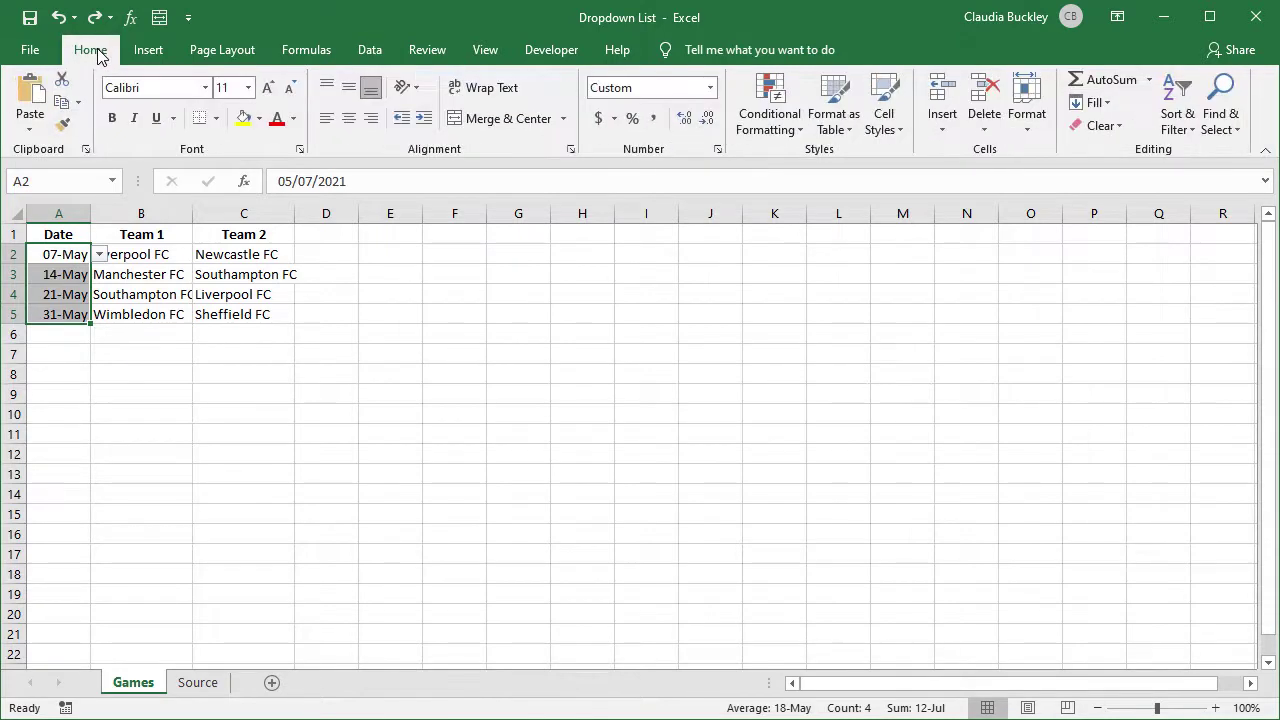
{"action": "left_click", "coordinate": [1107, 135]}
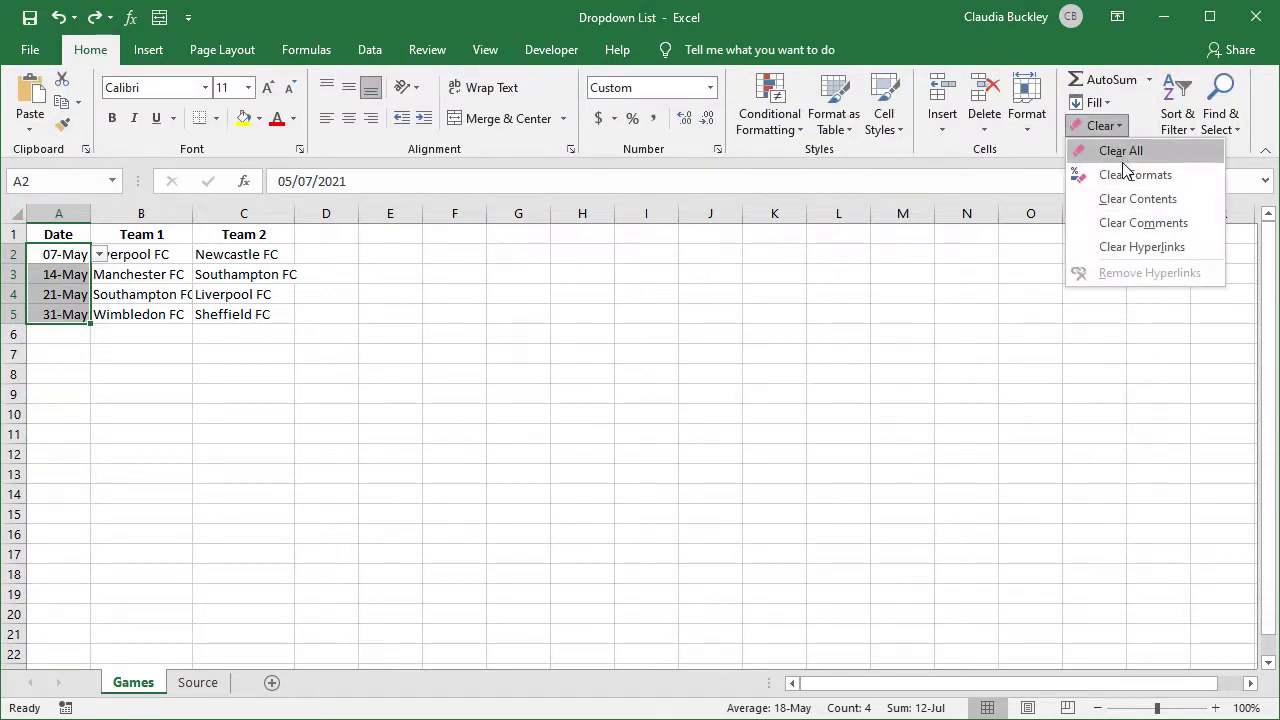
{"action": "left_click", "coordinate": [1110, 150]}
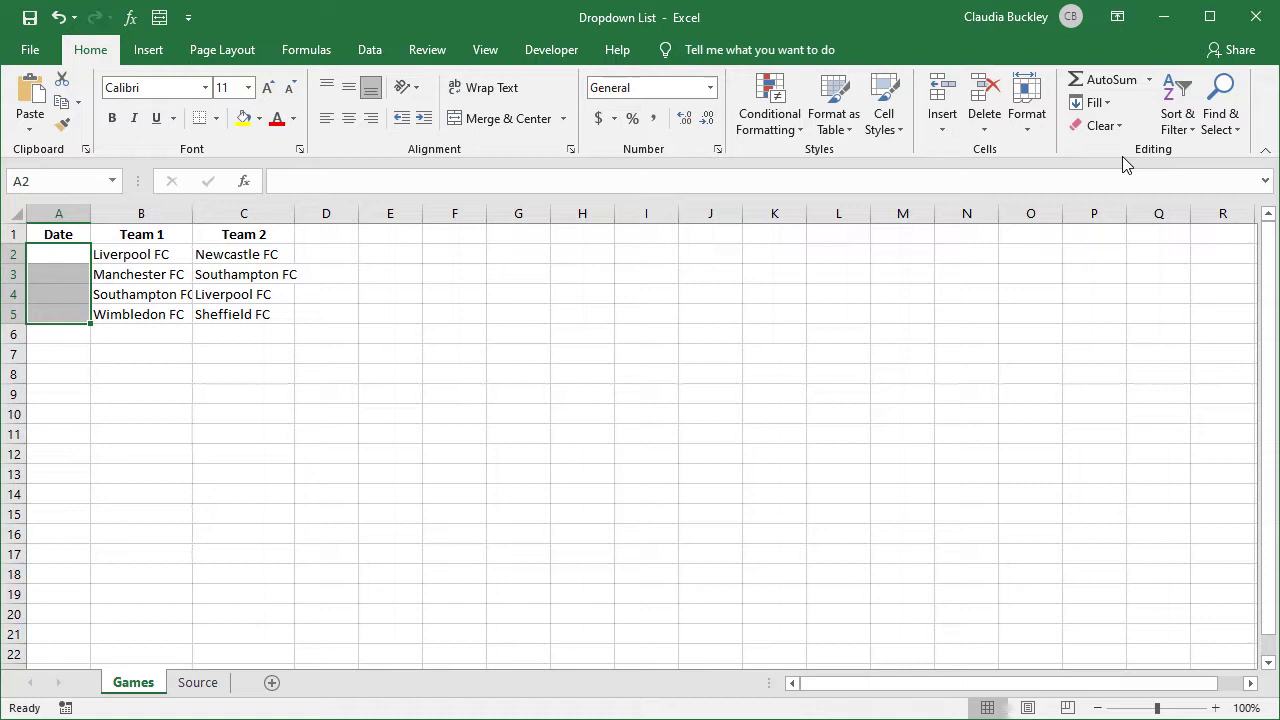
{"action": "left_click", "coordinate": [74, 260]}
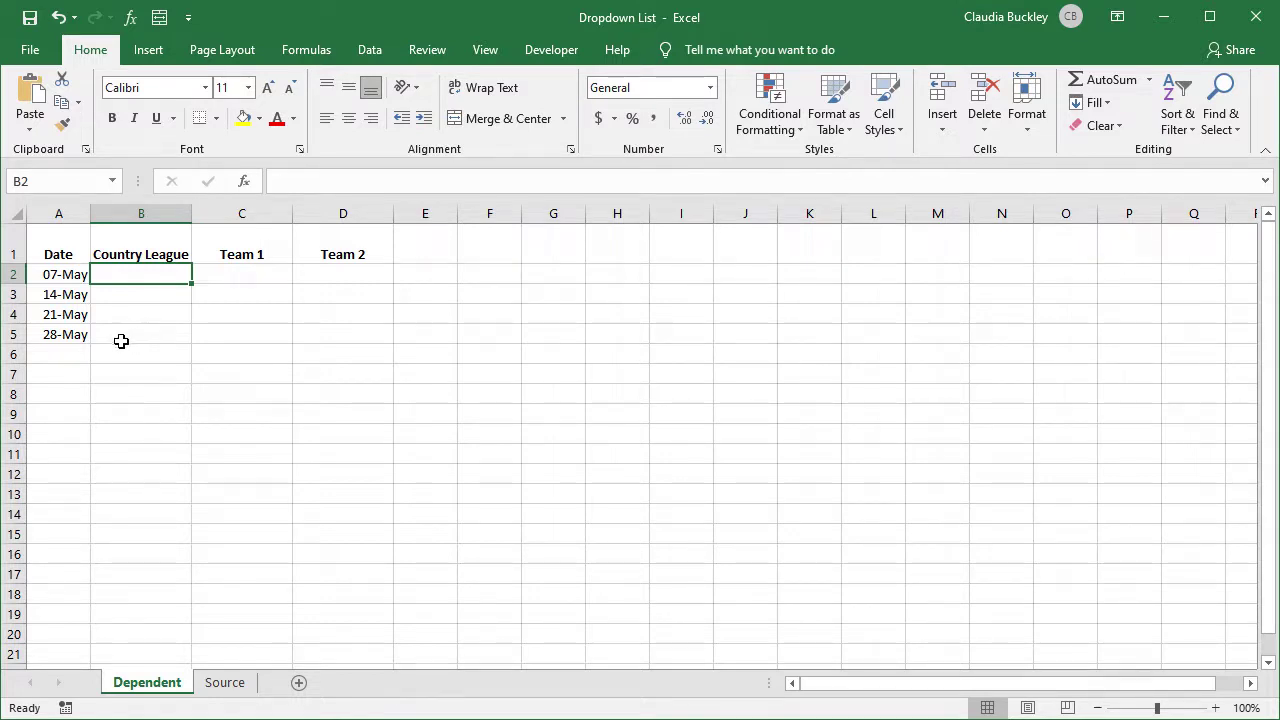
On the Source sheet, select the country list England, Spain and Italy.
{"action": "left_click", "coordinate": [231, 276]}
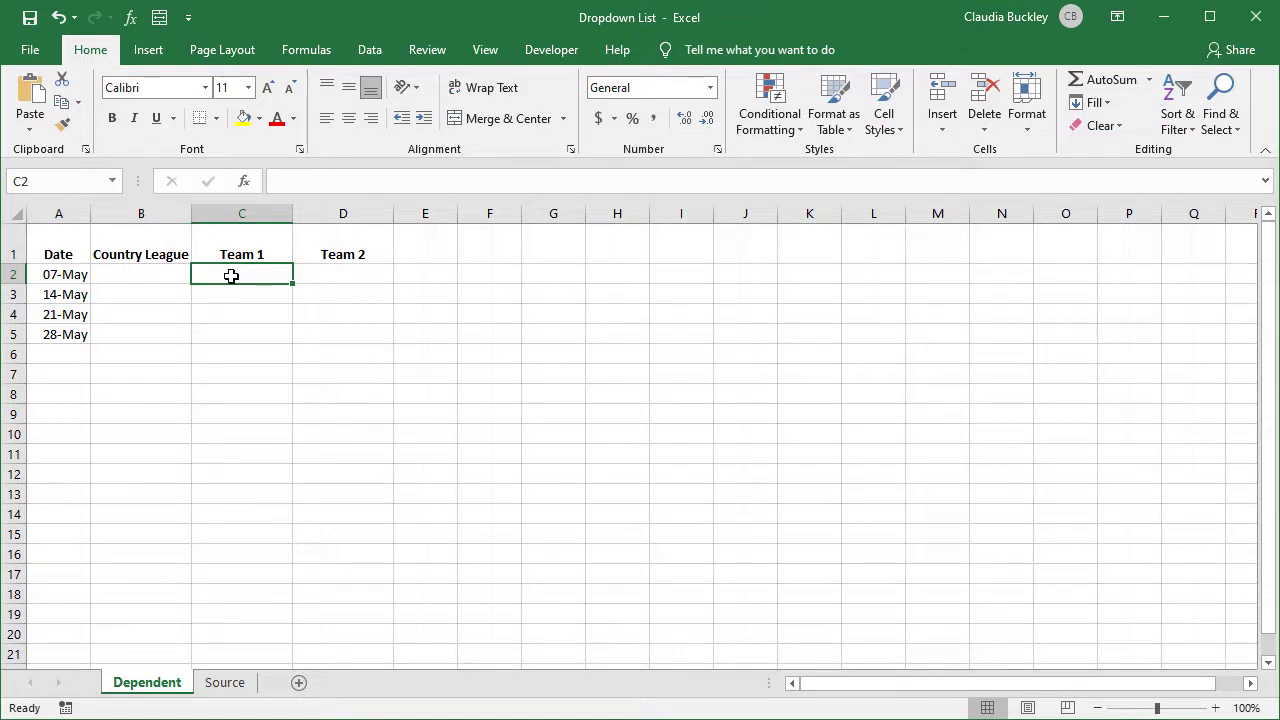
{"action": "left_click", "coordinate": [165, 273]}
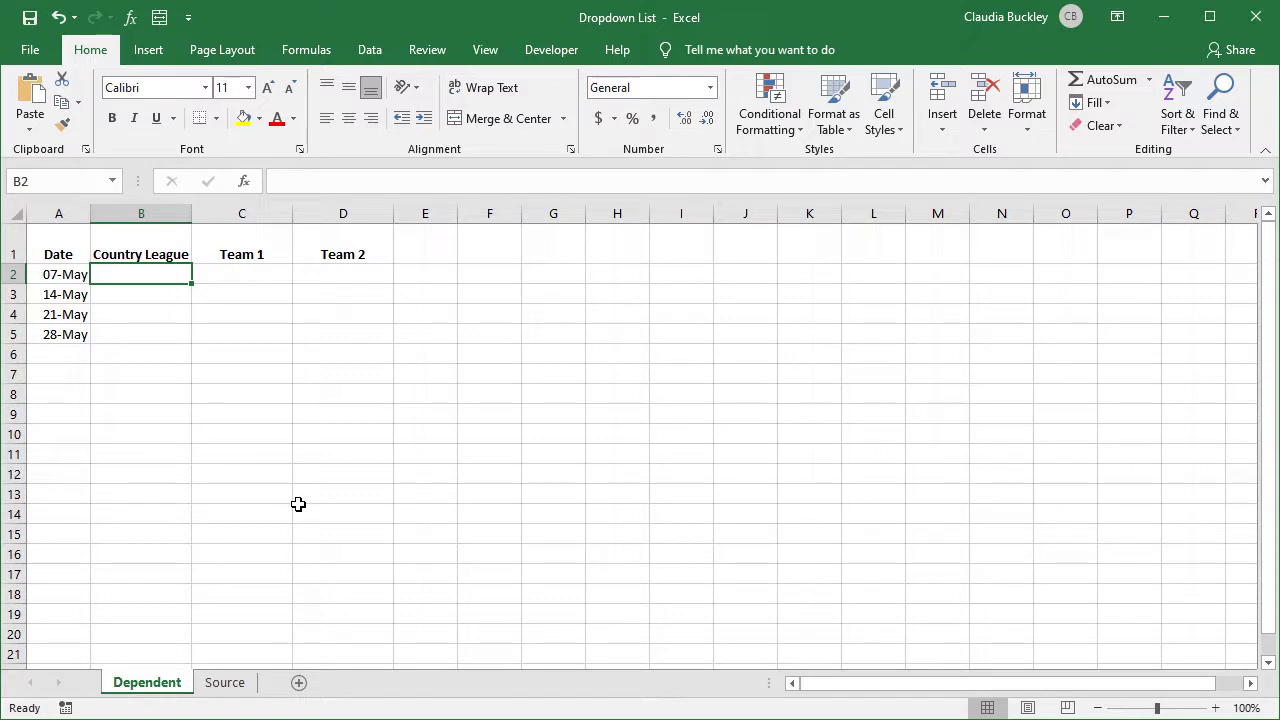
{"action": "left_click", "coordinate": [229, 692]}
{"action": "left_click_drag", "start_coordinate": [57, 254], "coordinate": [58, 294]}
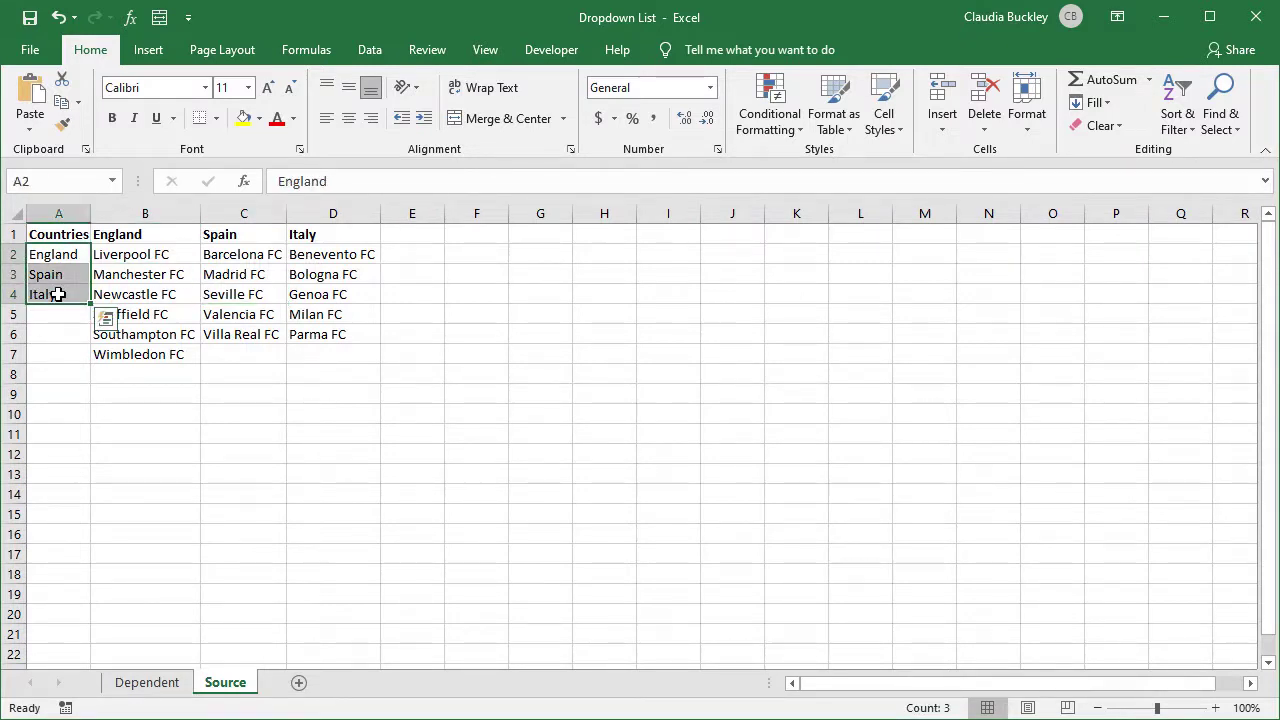
Select the England teams in B2:B7 and the Spain teams in C2:C6.
{"action": "left_click", "coordinate": [138, 252]}
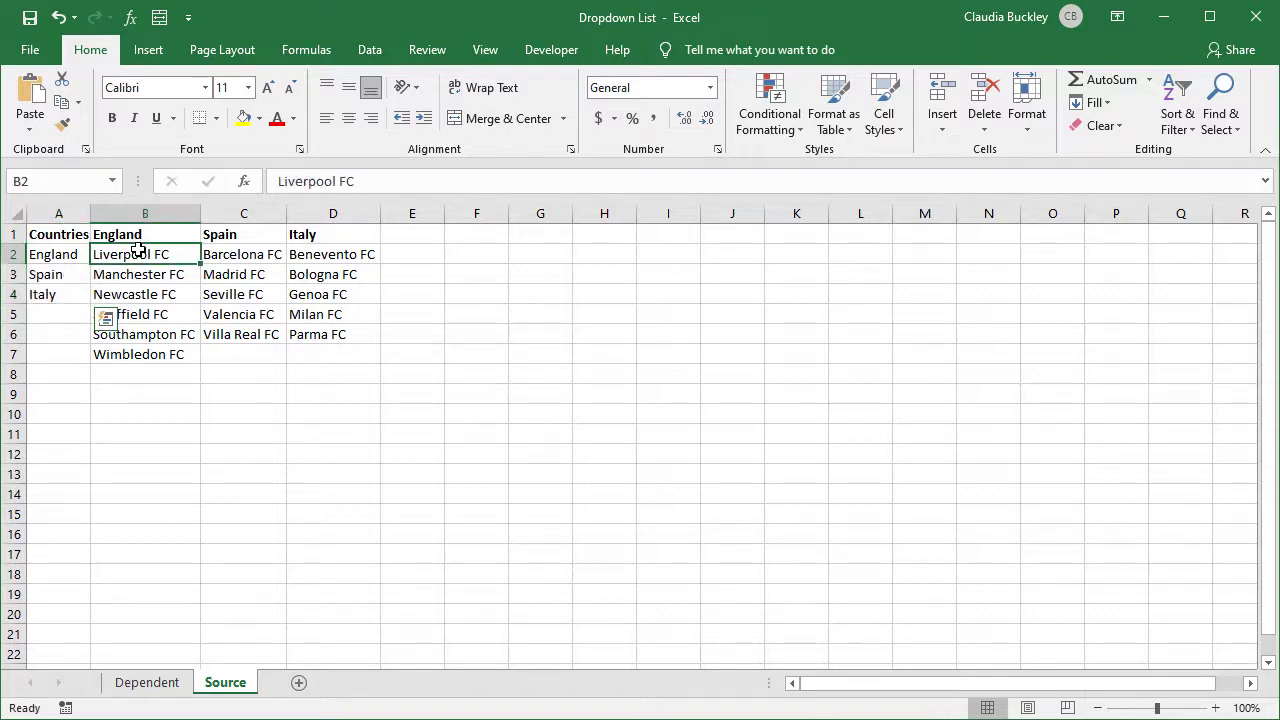
{"action": "left_click_drag", "start_coordinate": [138, 252], "coordinate": [137, 352]}
{"action": "left_click", "coordinate": [257, 256]}
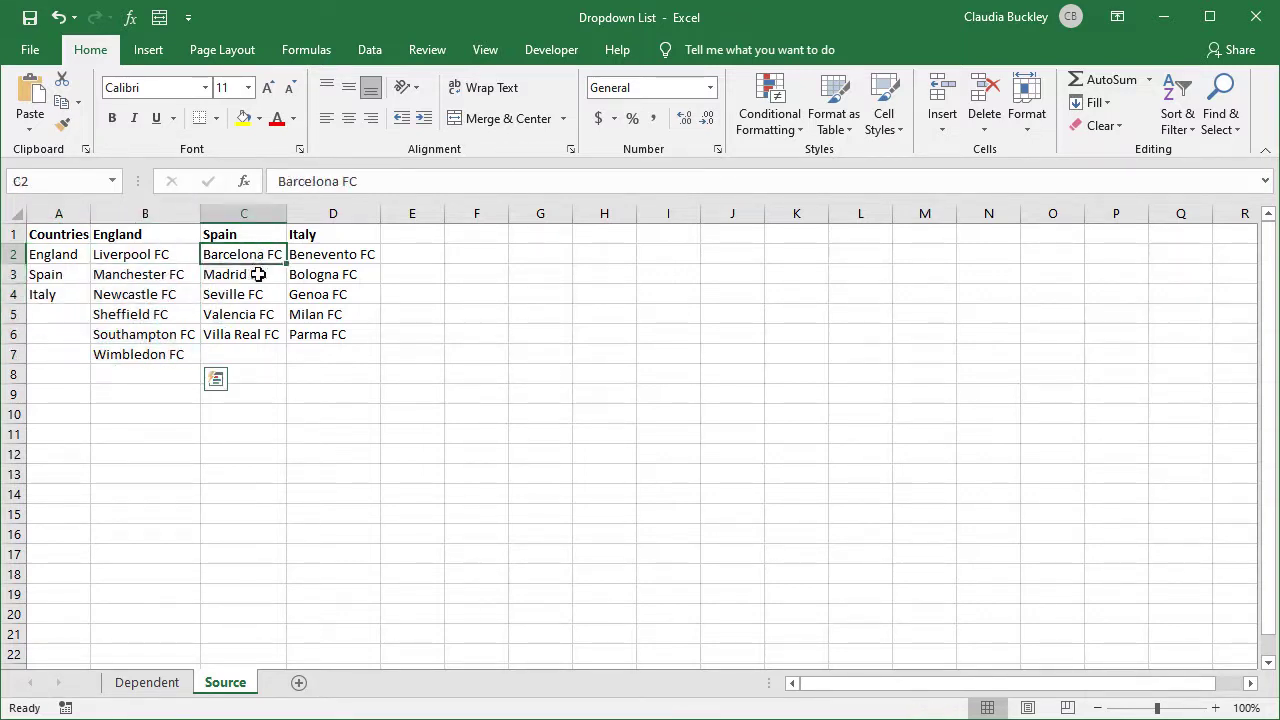
{"action": "left_click_drag", "start_coordinate": [258, 274], "coordinate": [253, 335]}
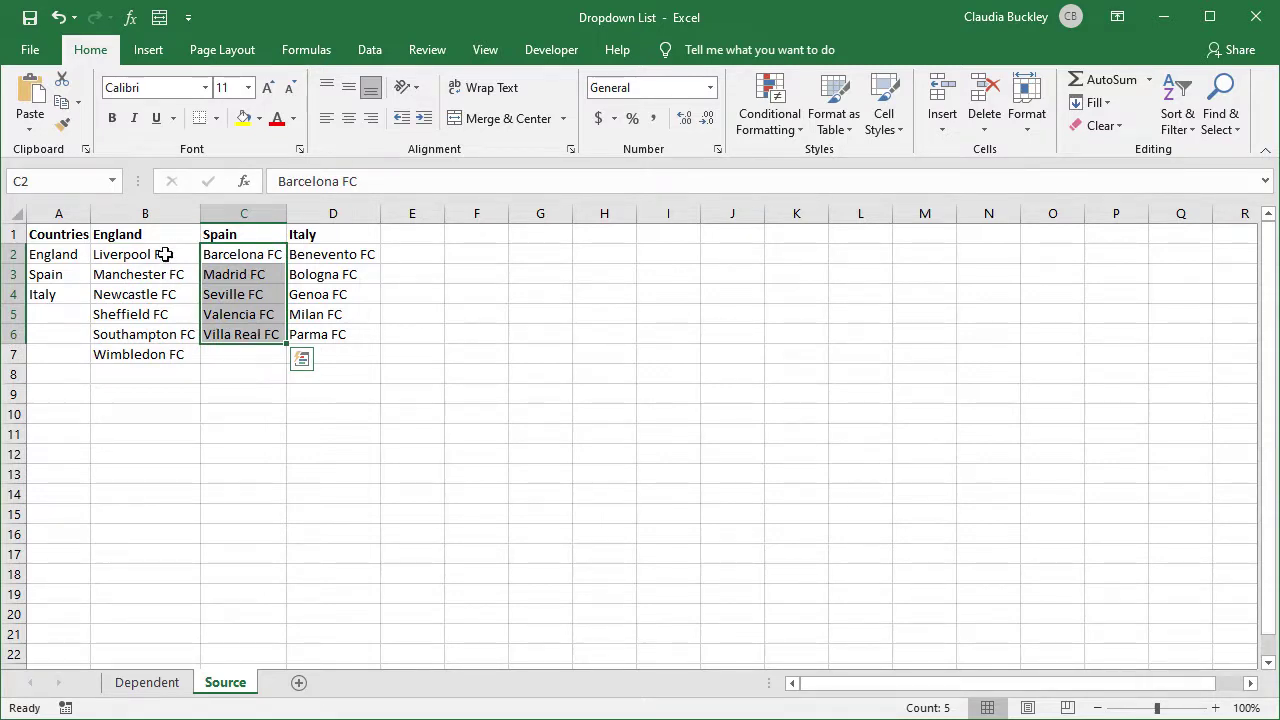
{"action": "left_click_drag", "start_coordinate": [165, 254], "coordinate": [171, 352]}
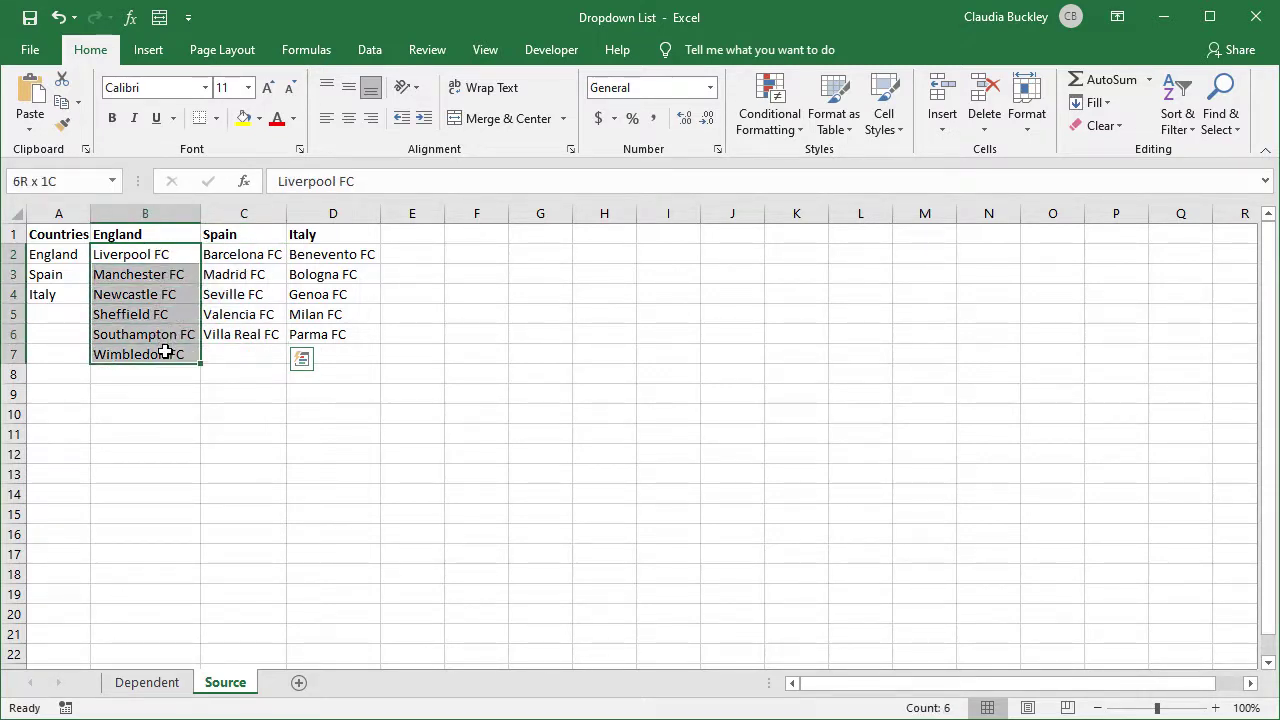
Name the English team range England and the Spanish range C2:C6 Spain.
{"action": "left_click", "coordinate": [90, 181]}
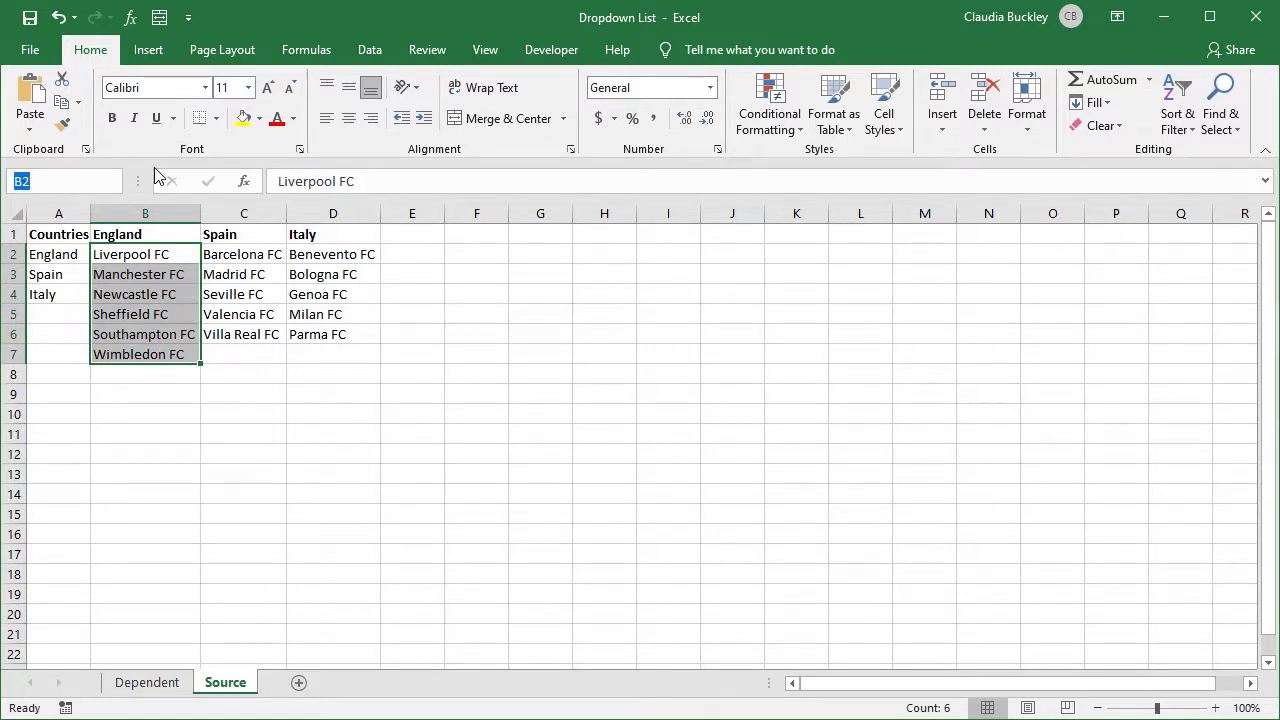
{"action": "type", "text": "England"}
{"action": "key", "text": "Return"}
{"action": "mouse_move", "coordinate": [201, 250]}
{"action": "left_mouse_down"}
{"action": "mouse_move", "coordinate": [217, 256]}
{"action": "mouse_move", "coordinate": [214, 334]}
{"action": "left_mouse_up"}
{"action": "left_click", "coordinate": [70, 180]}
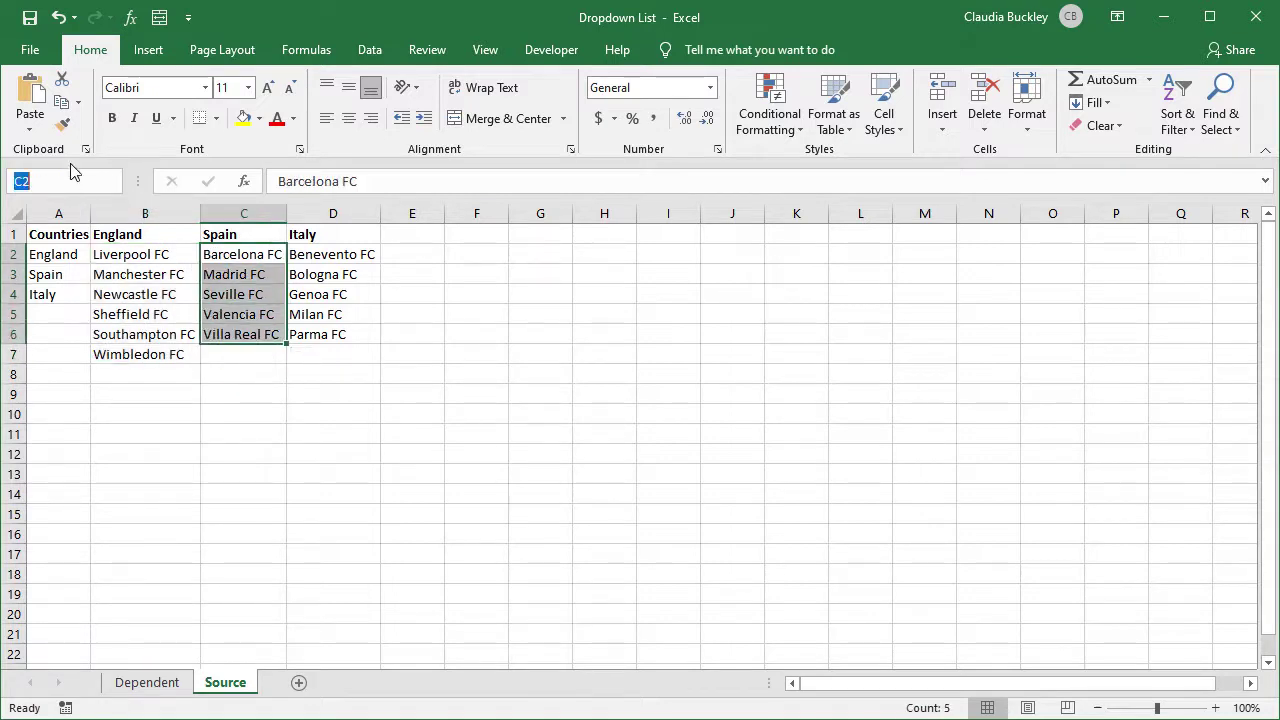
{"action": "type", "text": "Spain"}
{"action": "key", "text": "Return"}
Name the Italian teams in D2:D6 Italy, then select the country list A2:A4.
{"action": "left_click_drag", "start_coordinate": [314, 254], "coordinate": [314, 334]}
{"action": "left_click", "coordinate": [70, 180]}
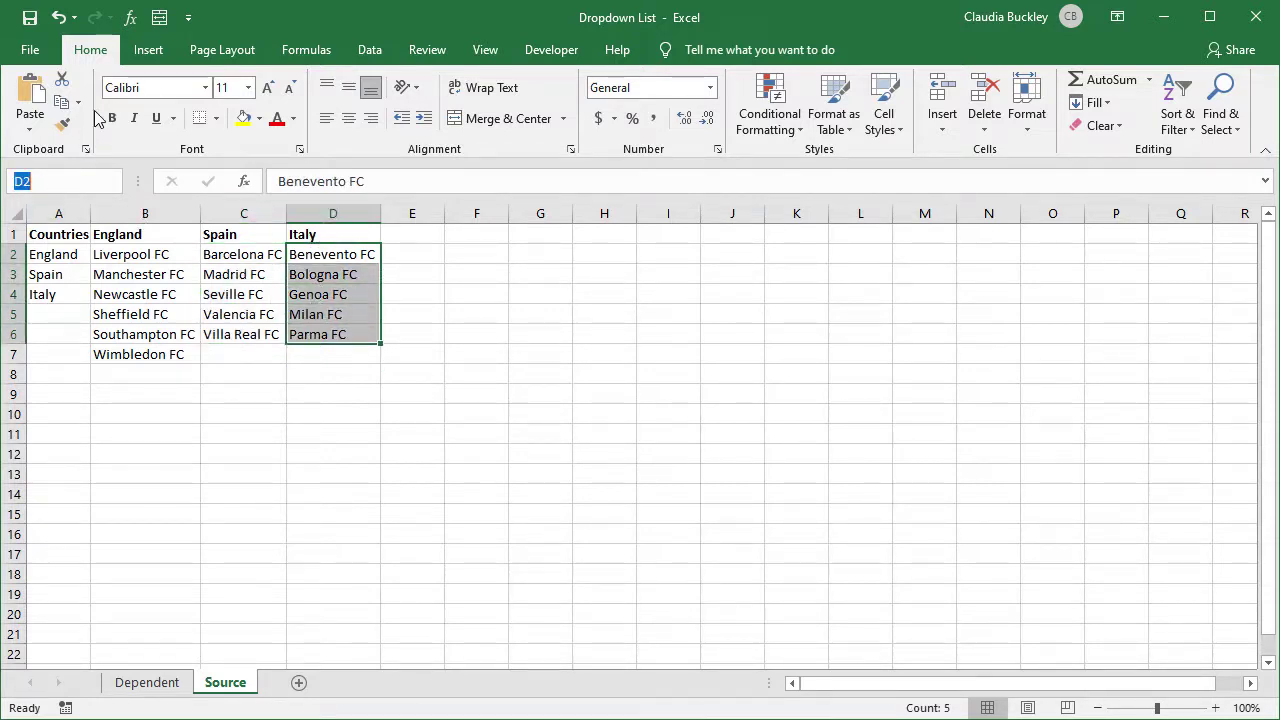
{"action": "type", "text": "Italy"}
{"action": "key", "text": "Return"}
{"action": "left_click_drag", "start_coordinate": [314, 254], "coordinate": [316, 326]}
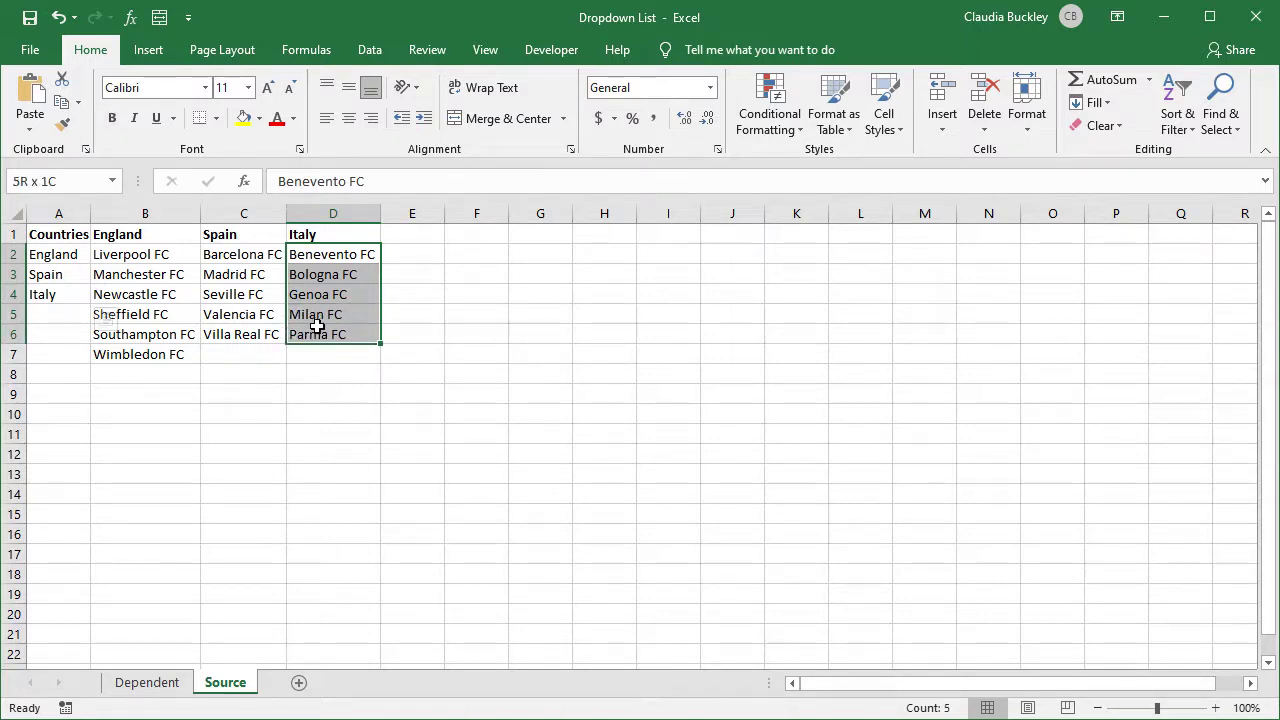
{"action": "left_click_drag", "start_coordinate": [63, 254], "coordinate": [68, 295]}
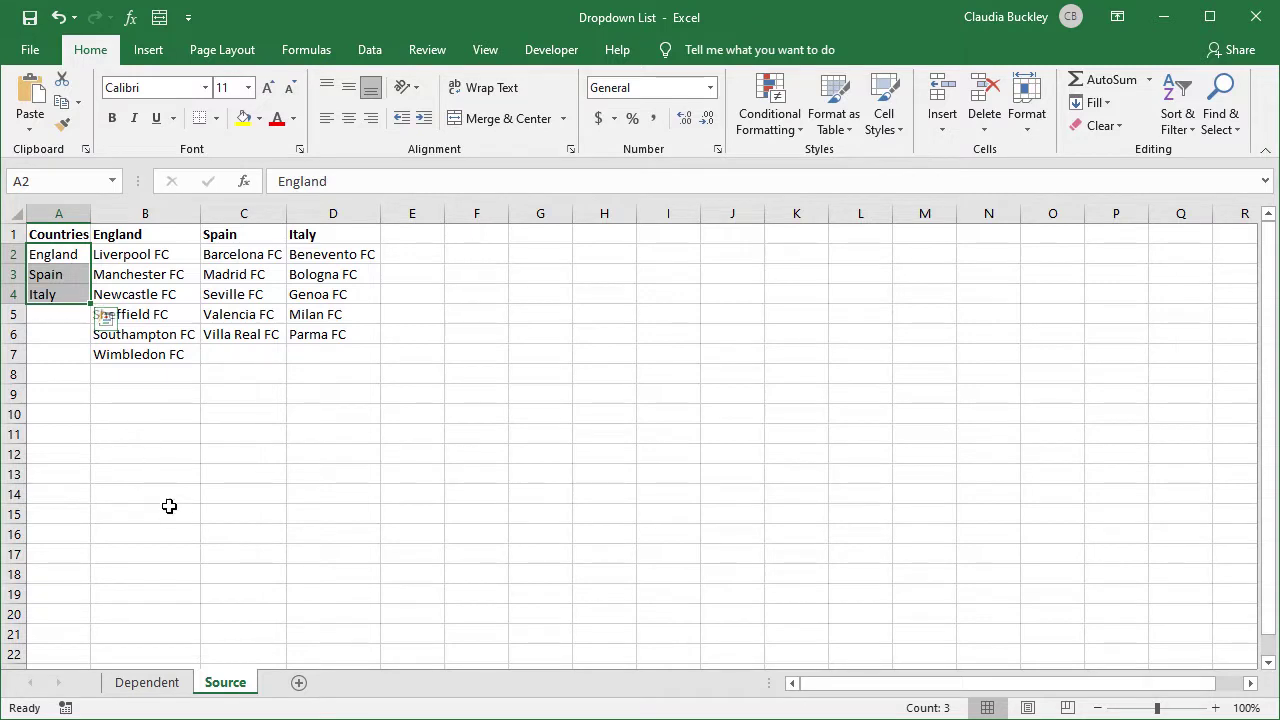
On the Dependent sheet, give B2:B5 a list validation sourced from Source!A2:A4.
{"action": "left_click", "coordinate": [152, 686]}
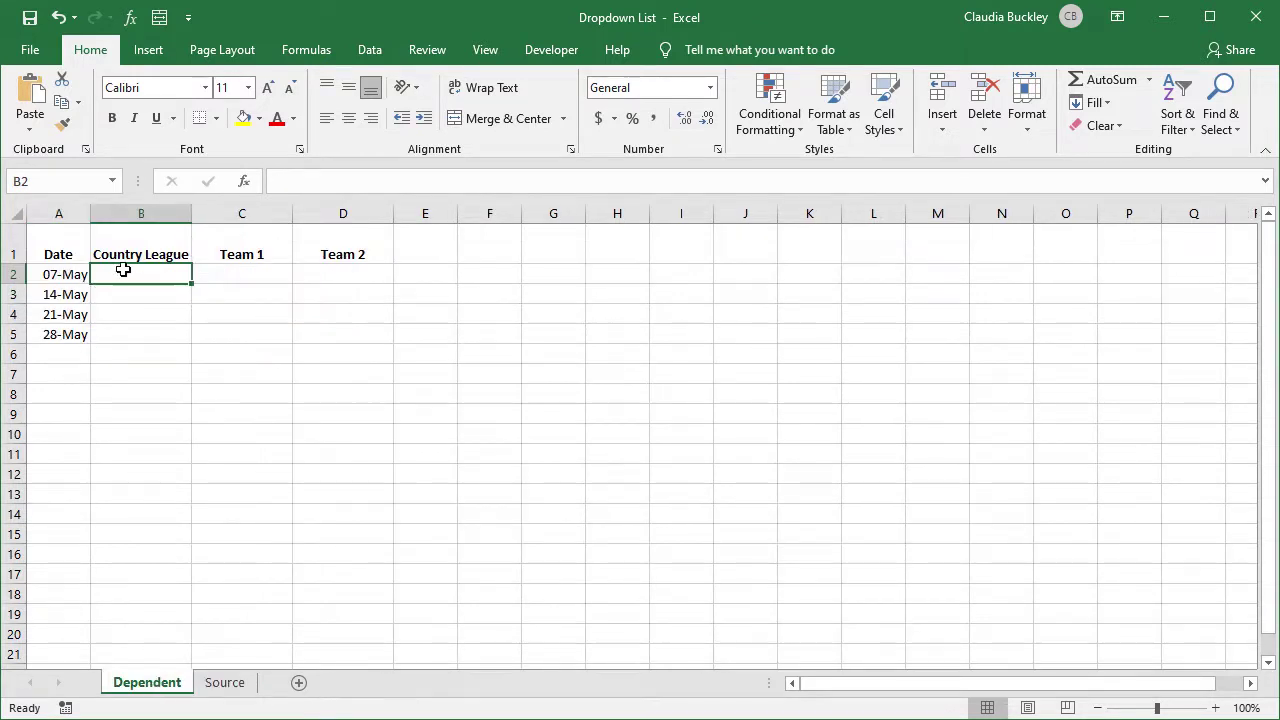
{"action": "left_click_drag", "start_coordinate": [121, 295], "coordinate": [118, 330]}
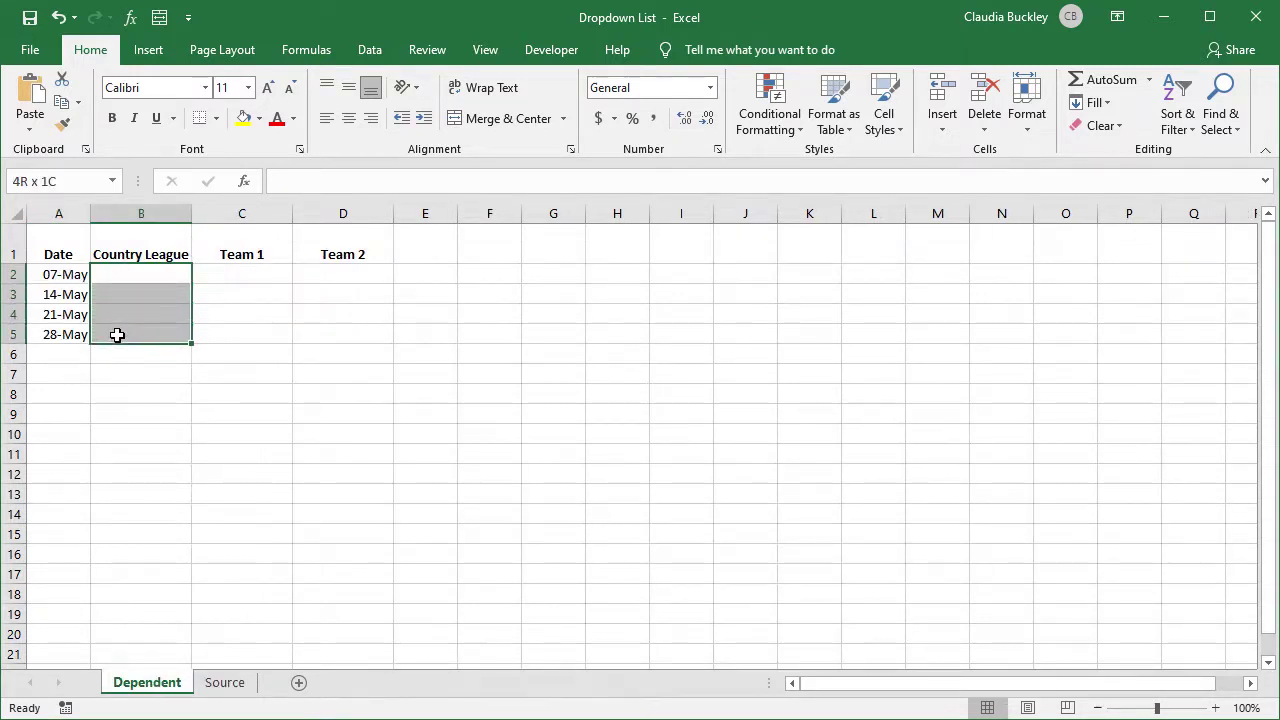
{"action": "left_click", "coordinate": [369, 50]}
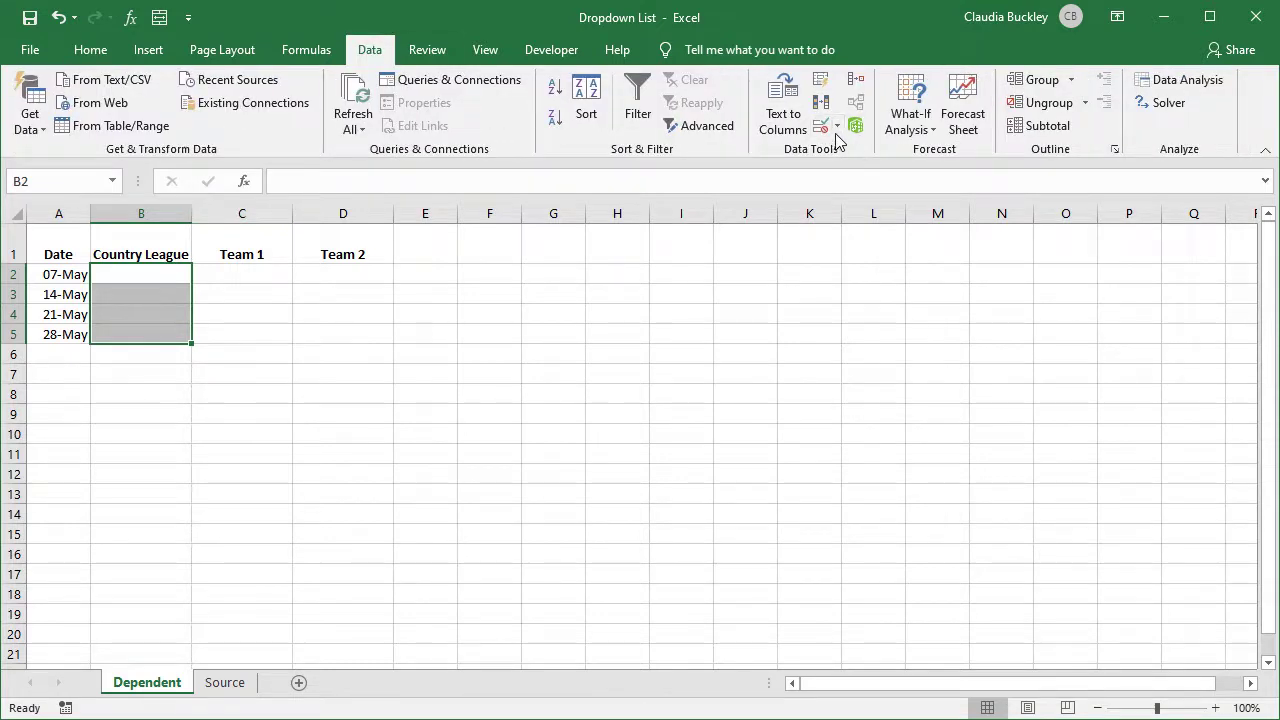
{"action": "left_click", "coordinate": [819, 127]}
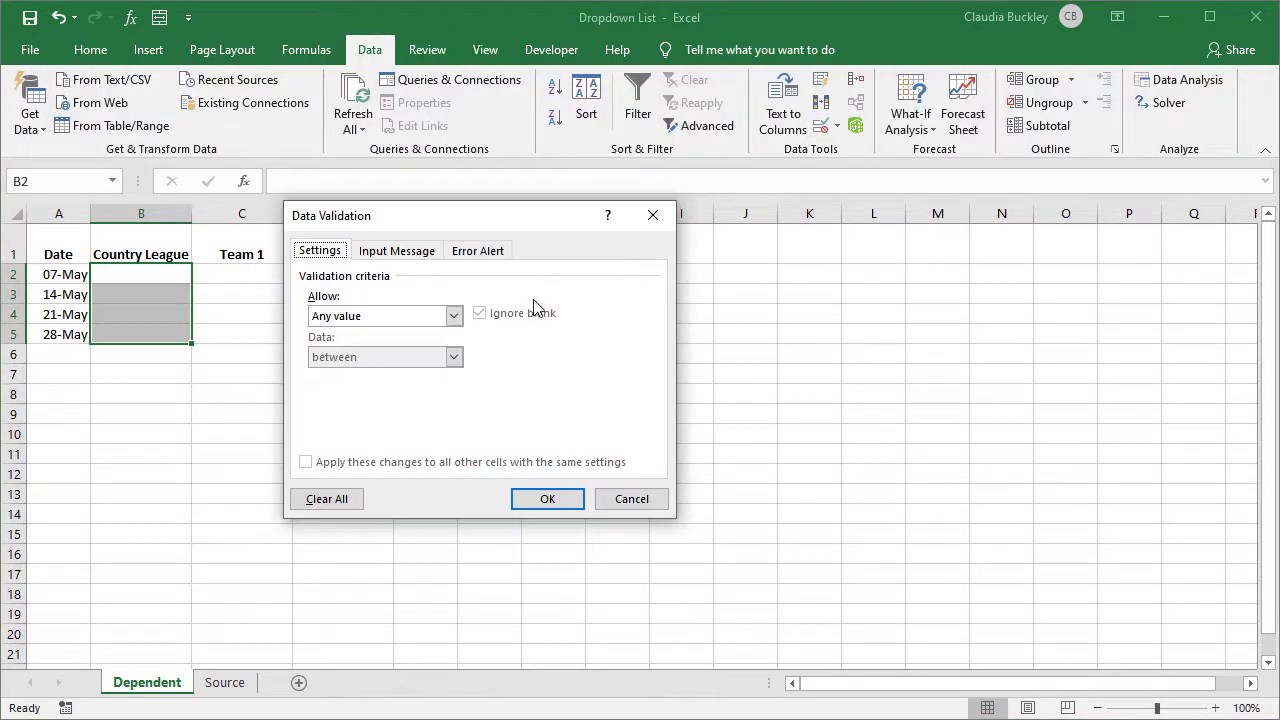
{"action": "left_click", "coordinate": [452, 316]}
{"action": "left_click", "coordinate": [388, 368]}
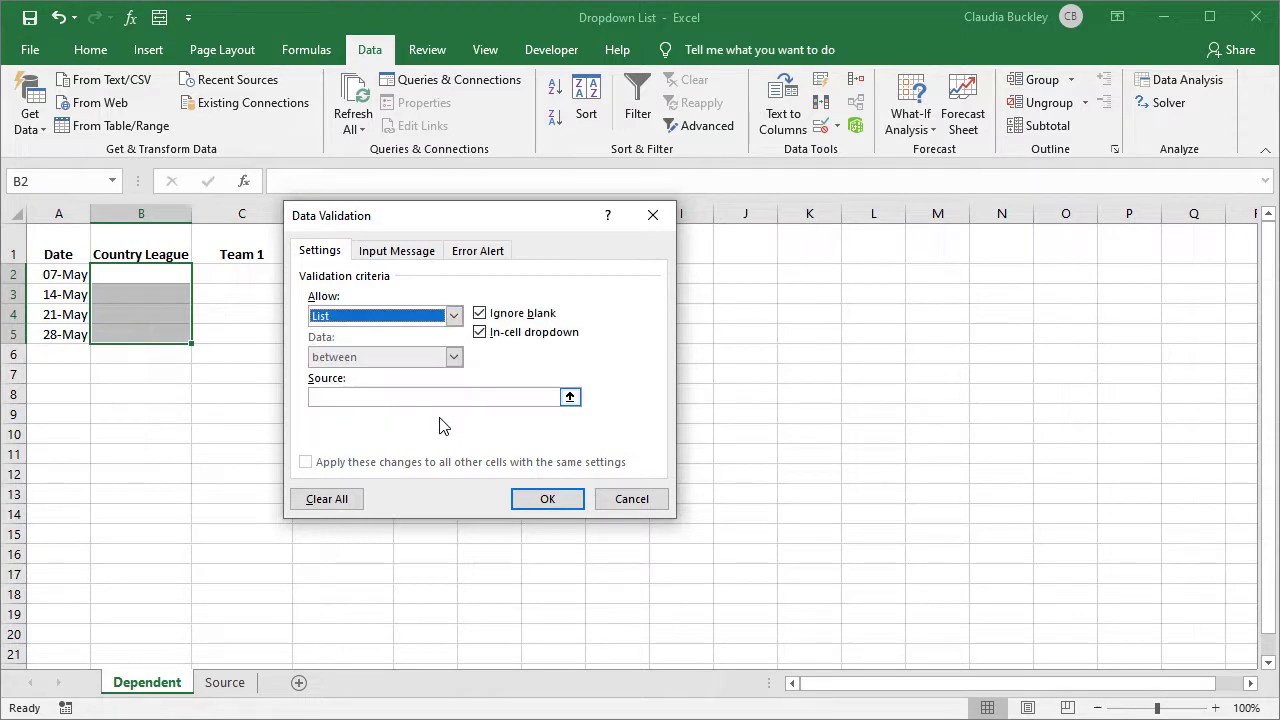
{"action": "left_click", "coordinate": [452, 397]}
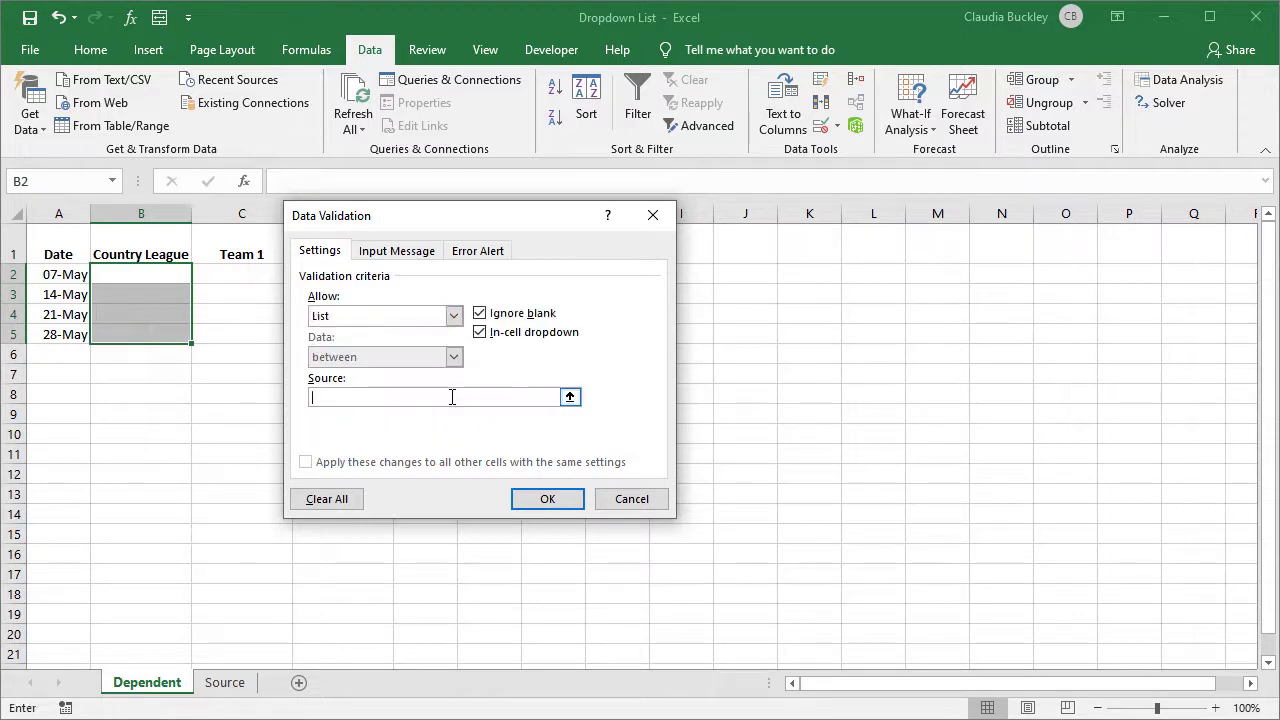
{"action": "left_click", "coordinate": [225, 682]}
{"action": "left_click_drag", "start_coordinate": [57, 254], "coordinate": [60, 294]}
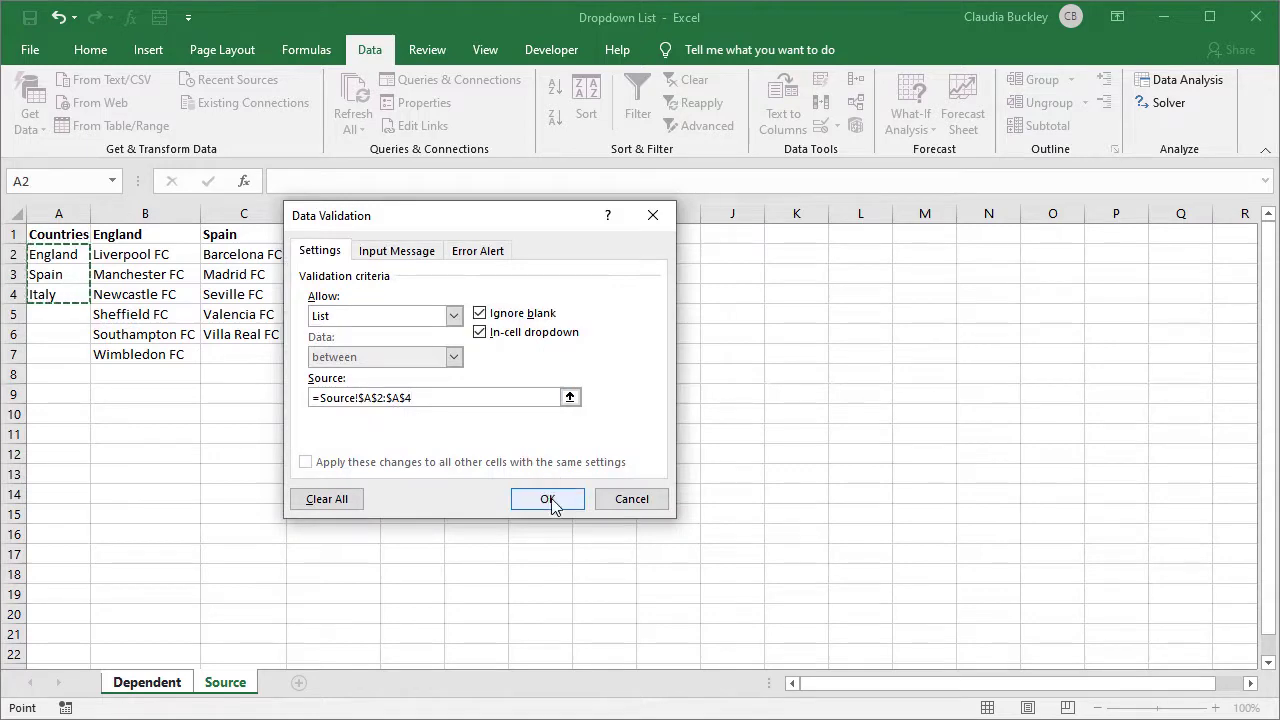
{"action": "left_click", "coordinate": [551, 498]}
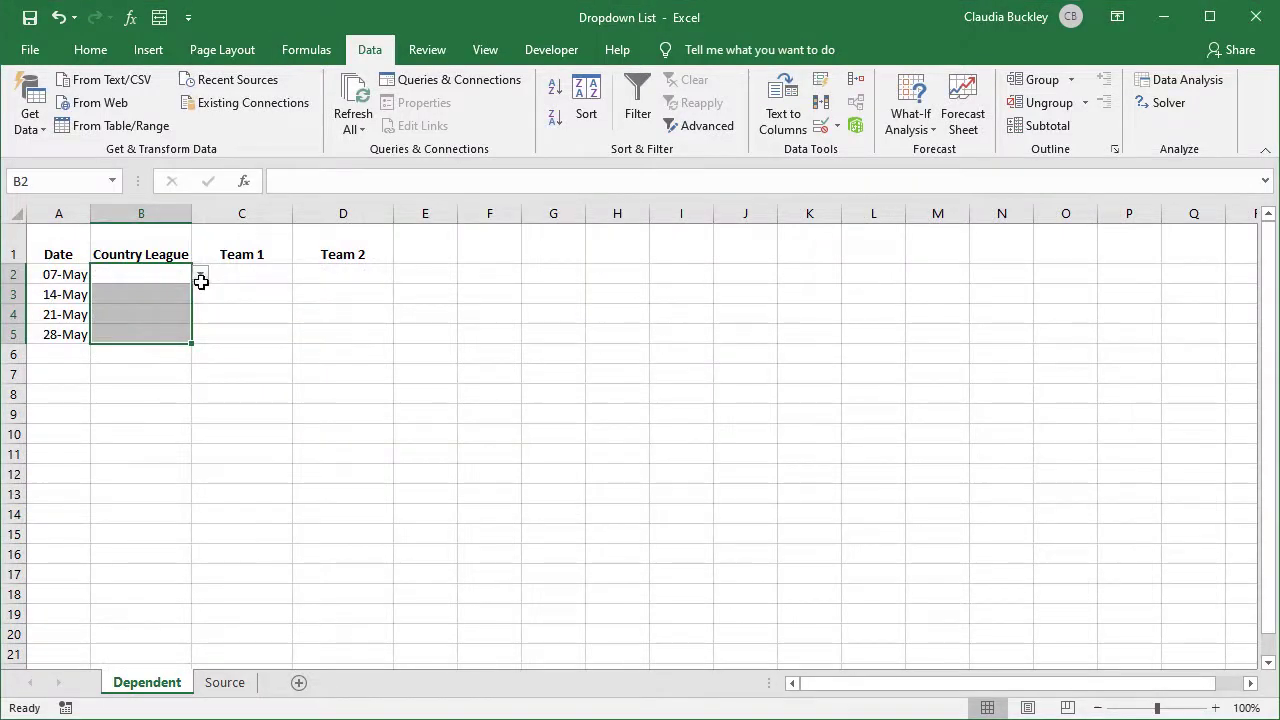
Choose England, Spain, Italy and Italy in the four Country League cells.
{"action": "left_click", "coordinate": [200, 278]}
{"action": "left_click", "coordinate": [180, 291]}
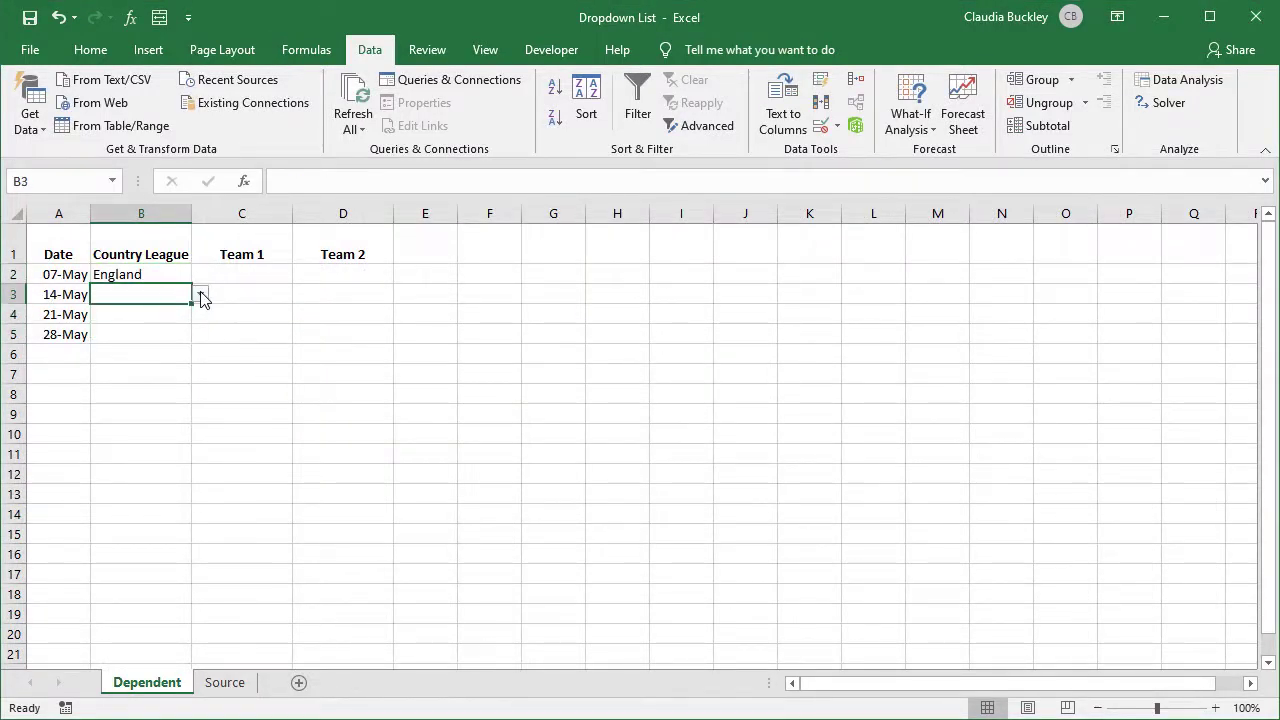
{"action": "left_click", "coordinate": [200, 294]}
{"action": "left_click", "coordinate": [183, 326]}
{"action": "left_click", "coordinate": [174, 317]}
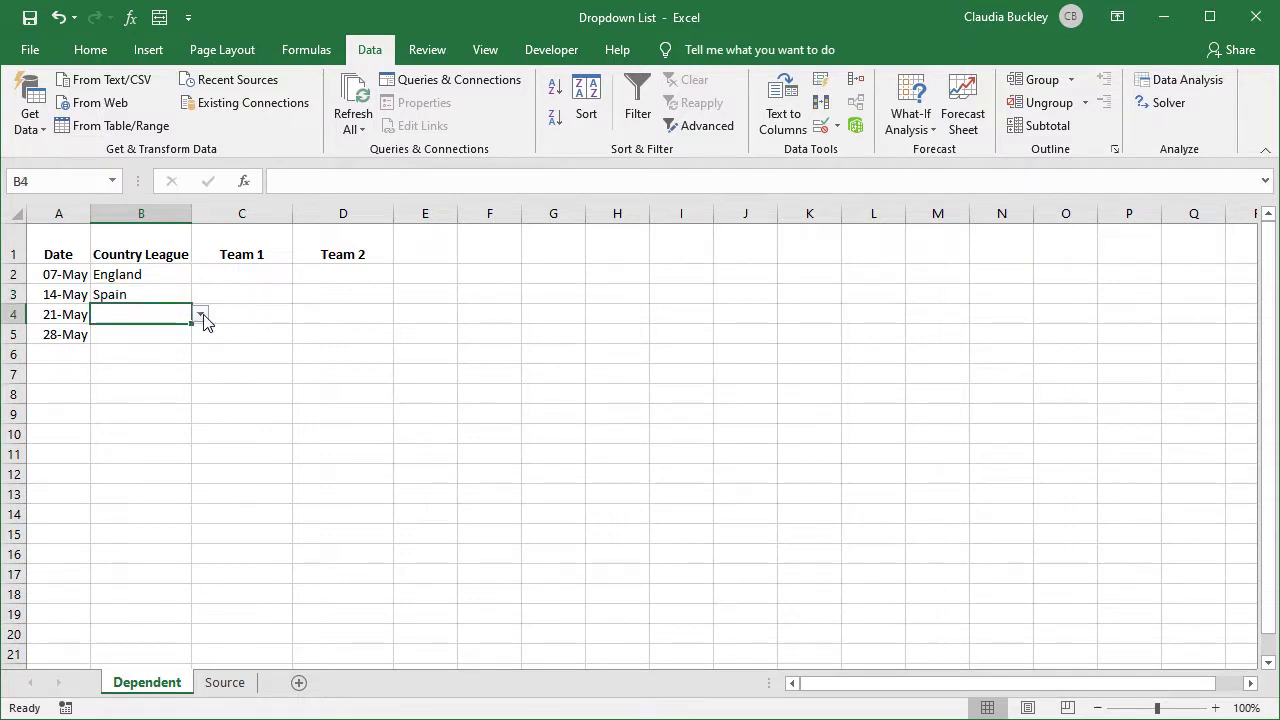
{"action": "left_click", "coordinate": [169, 357]}
{"action": "left_click", "coordinate": [178, 337]}
{"action": "left_click", "coordinate": [160, 375]}
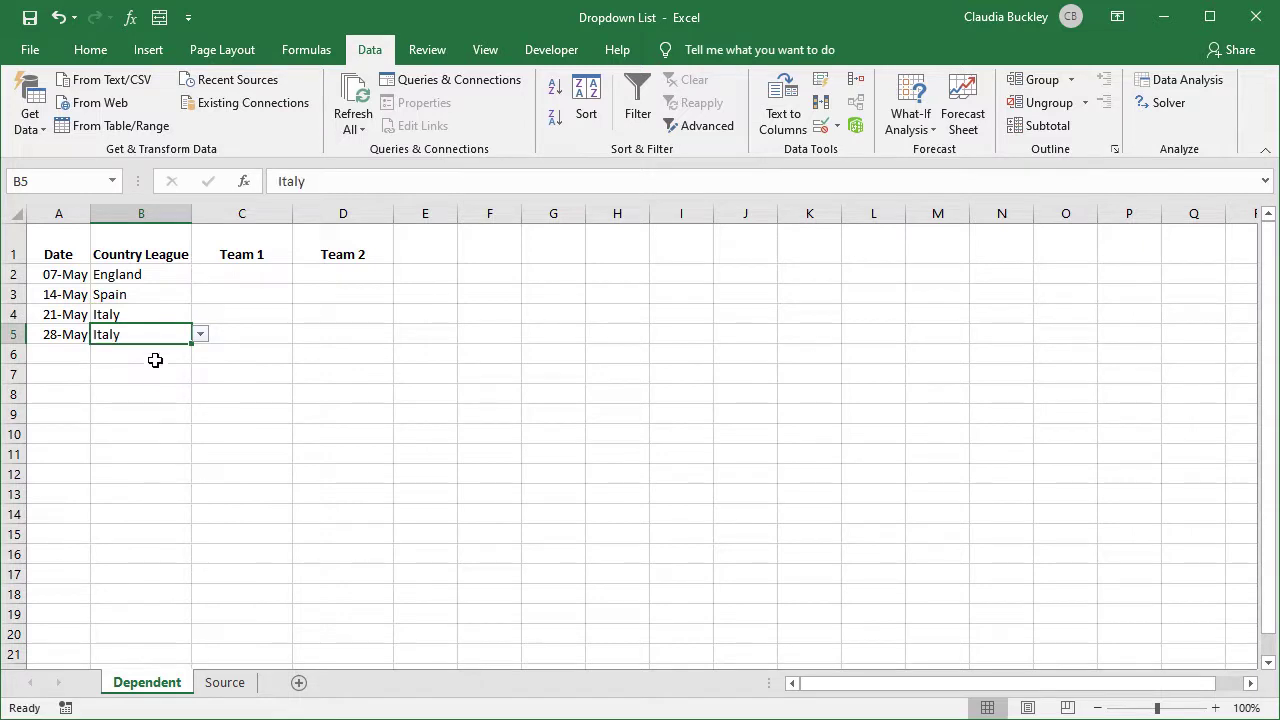
Give Team cells C2:D5 a list validation with source =INDIRECT($B2).
{"action": "left_click", "coordinate": [262, 272]}
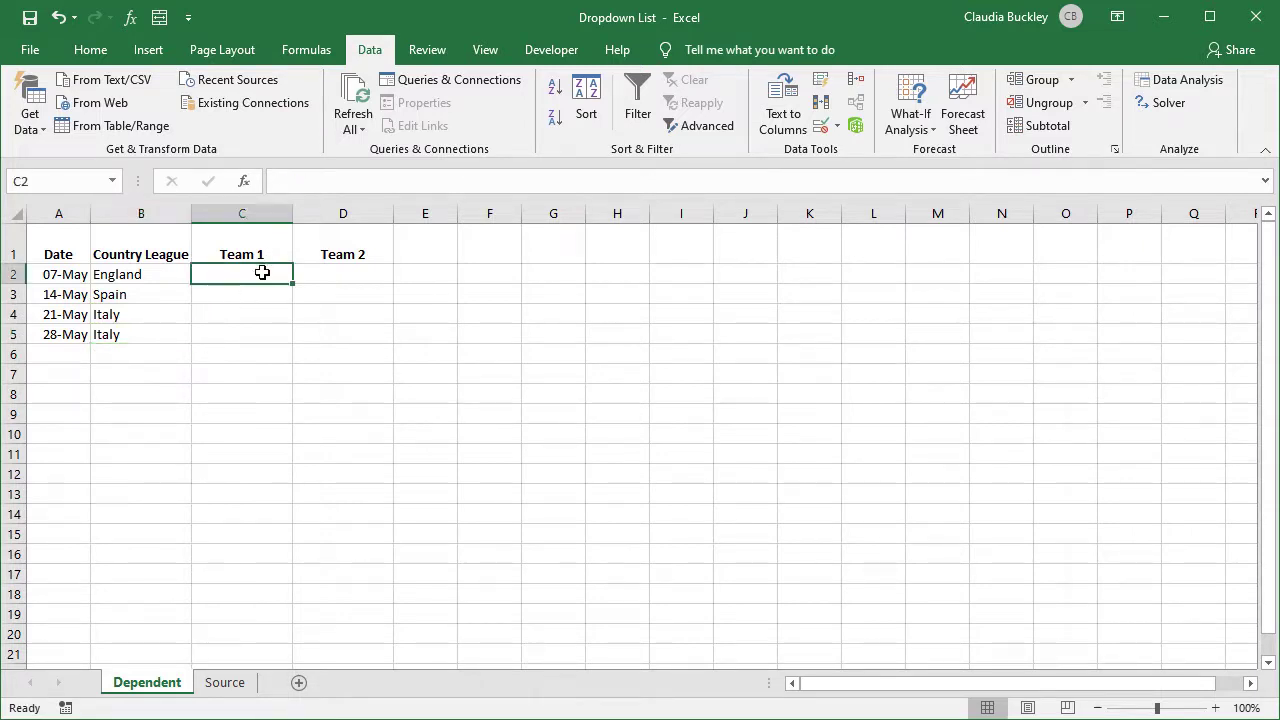
{"action": "left_click_drag", "start_coordinate": [262, 272], "coordinate": [344, 336]}
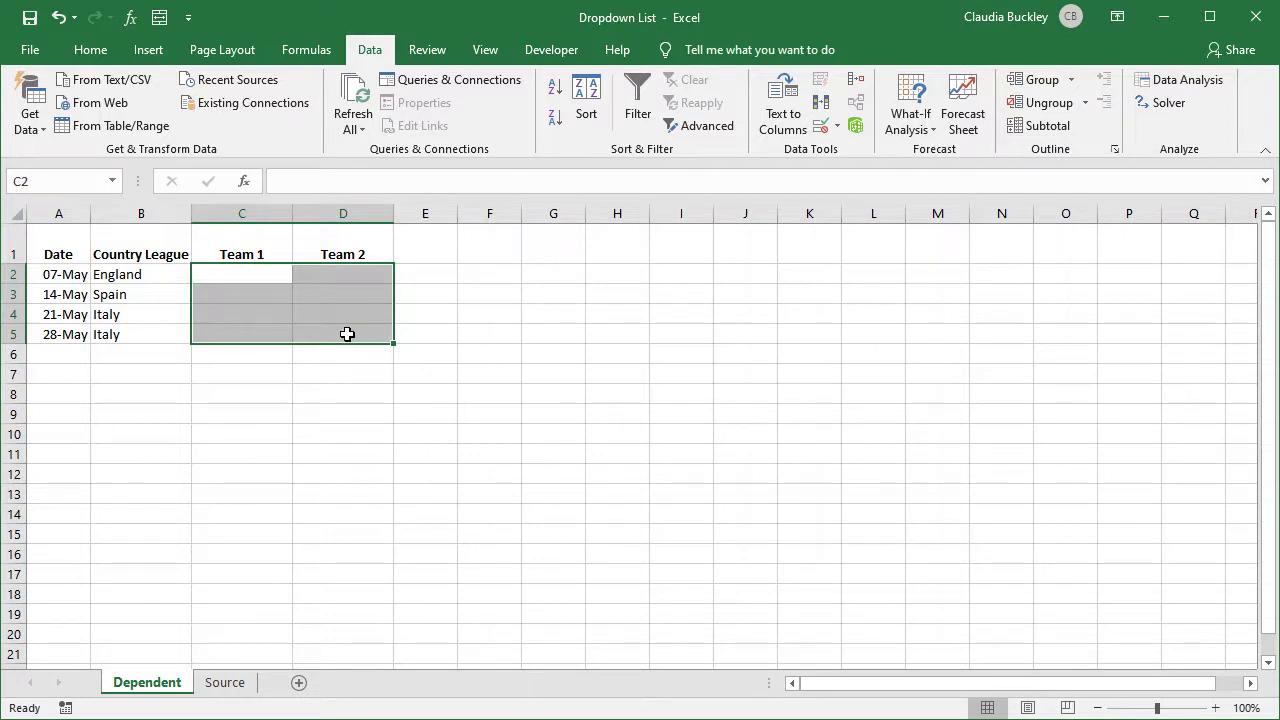
{"action": "left_click", "coordinate": [819, 126]}
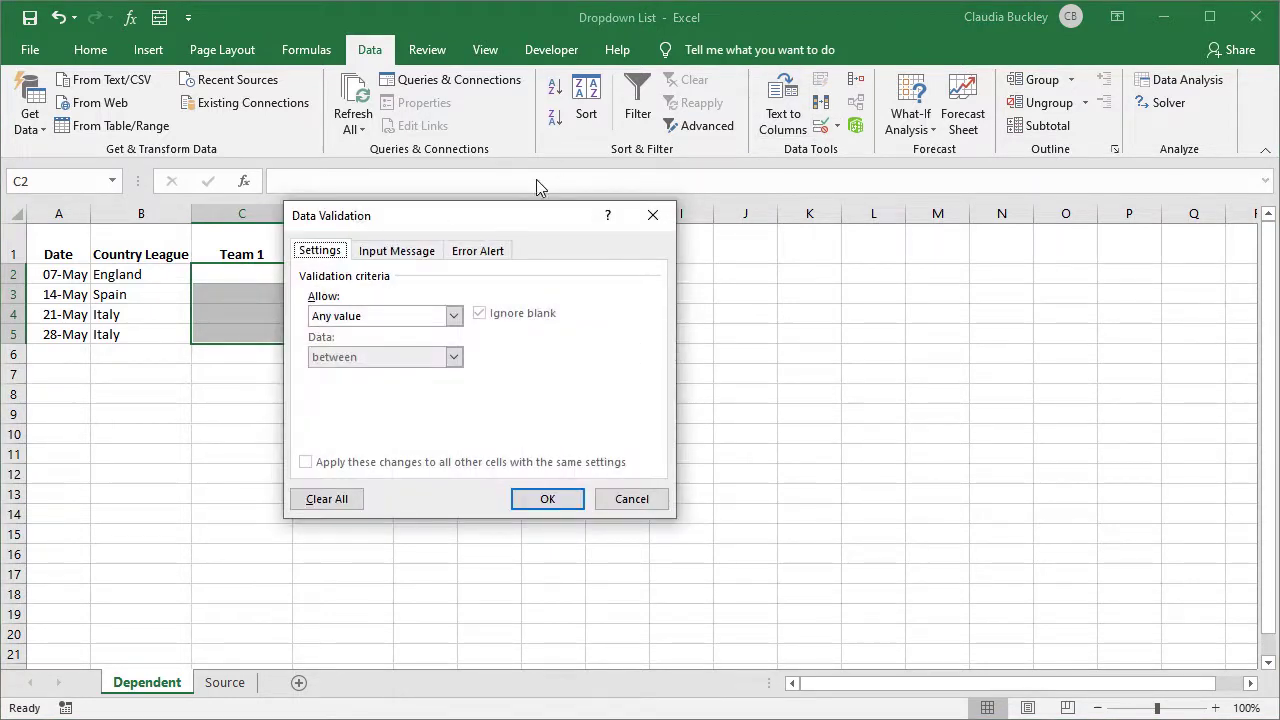
{"action": "left_click", "coordinate": [453, 316]}
{"action": "left_click", "coordinate": [340, 369]}
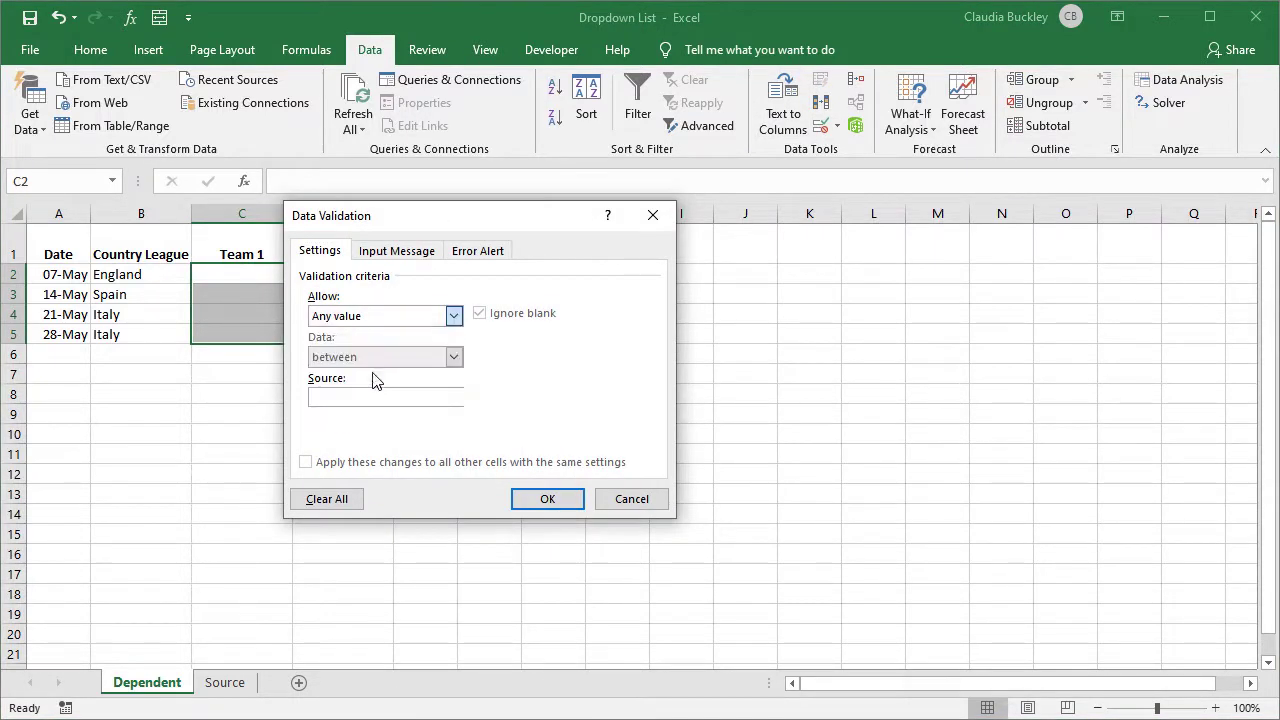
{"action": "left_click", "coordinate": [372, 399]}
{"action": "key", "text": "Caps_Lock"}
{"action": "type", "text": "="}
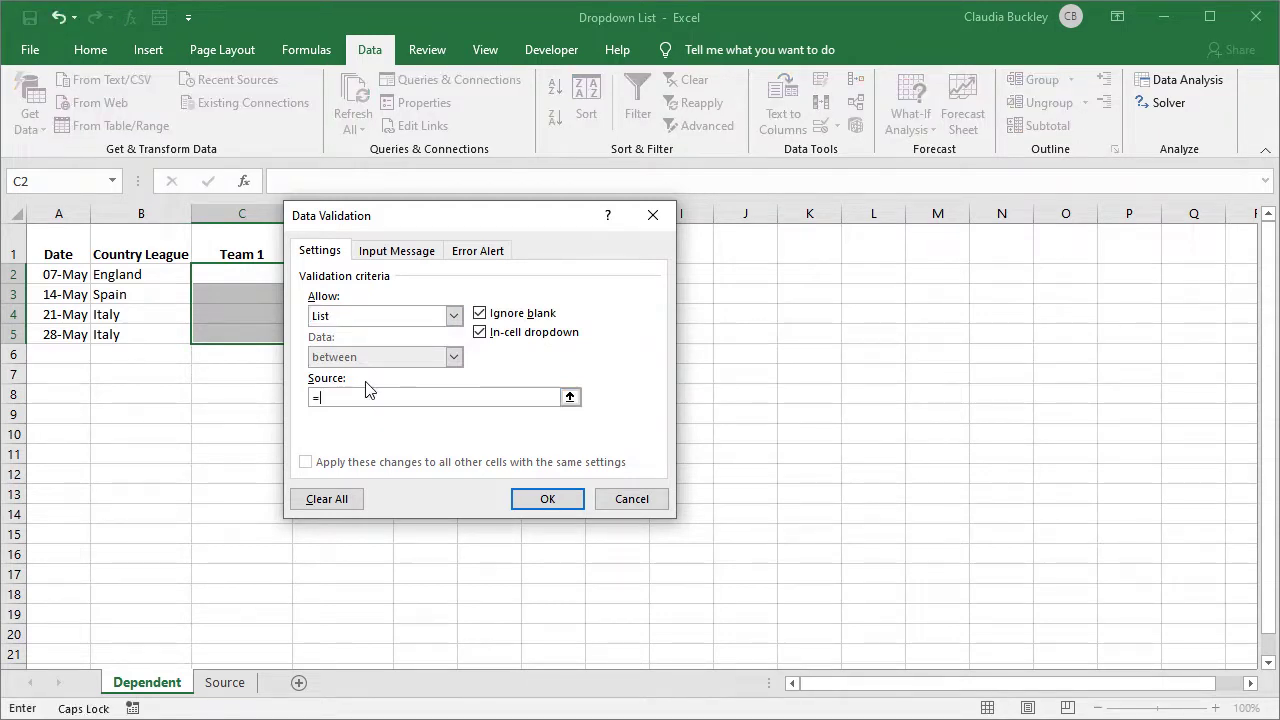
{"action": "type", "text": "INDIREC"}
{"action": "type", "text": "T(B2"}
{"action": "left_click_drag", "start_coordinate": [474, 215], "coordinate": [650, 216]}
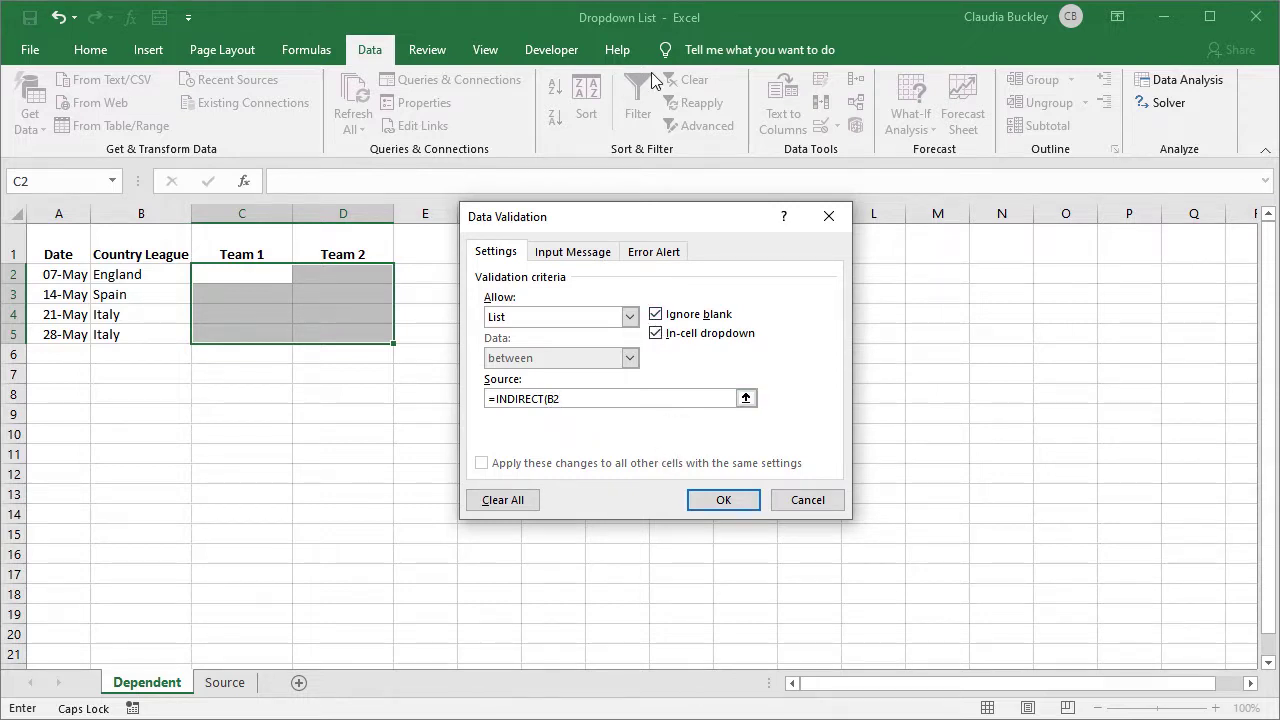
{"action": "type", "text": "$B2"}
Confirm the team validation and set 07-May to Manchester FC v Newcastle FC.
{"action": "left_click", "coordinate": [723, 500]}
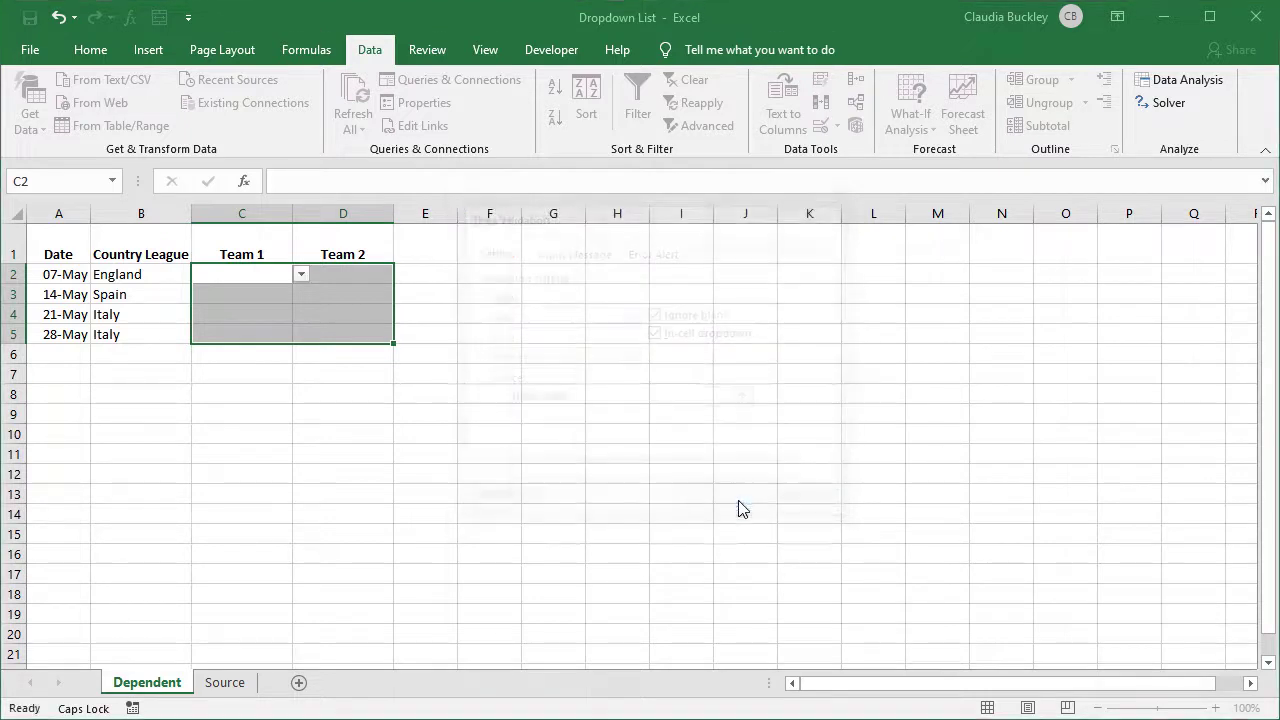
{"action": "left_click", "coordinate": [270, 276]}
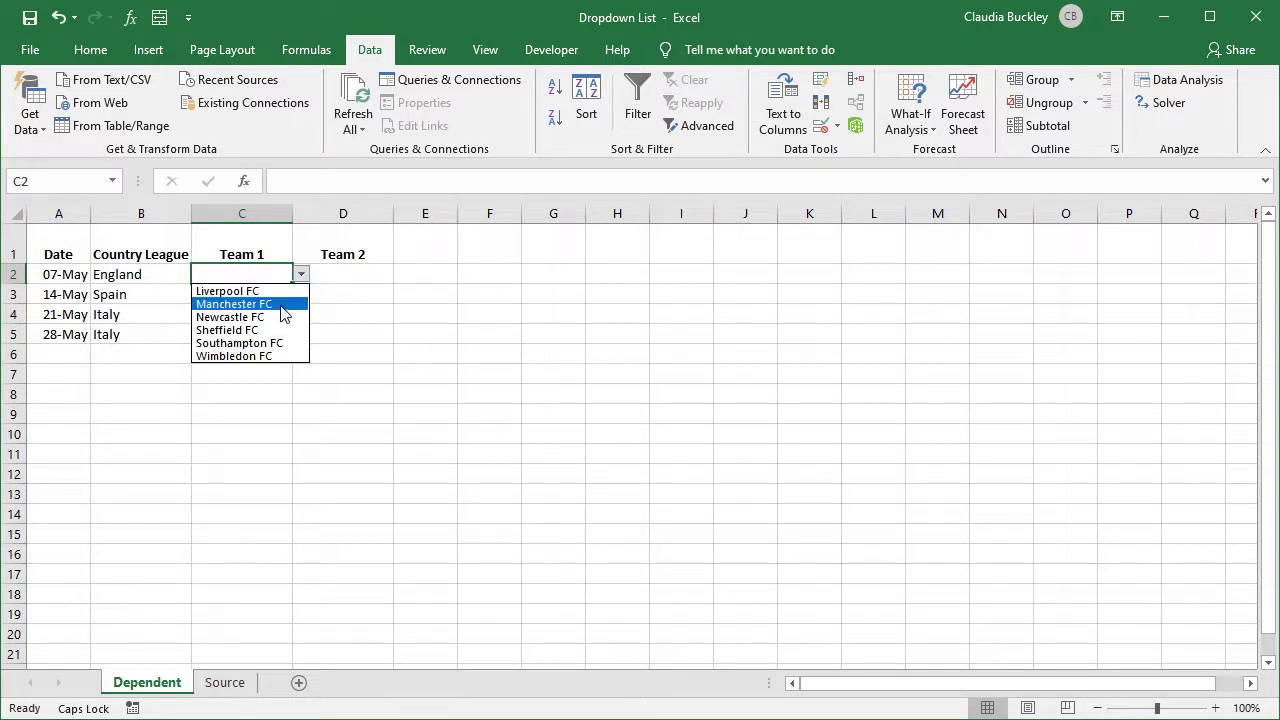
{"action": "left_click", "coordinate": [272, 304]}
{"action": "left_click", "coordinate": [351, 282]}
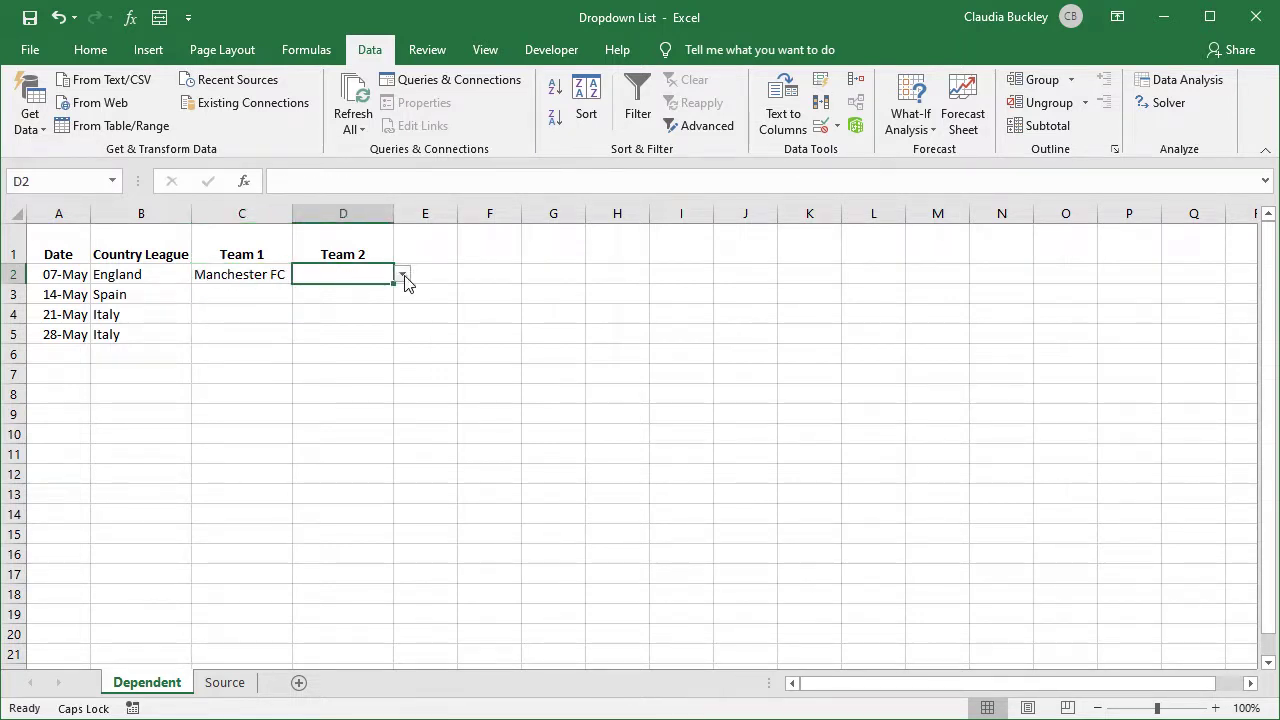
{"action": "left_click", "coordinate": [401, 274]}
{"action": "left_click", "coordinate": [368, 318]}
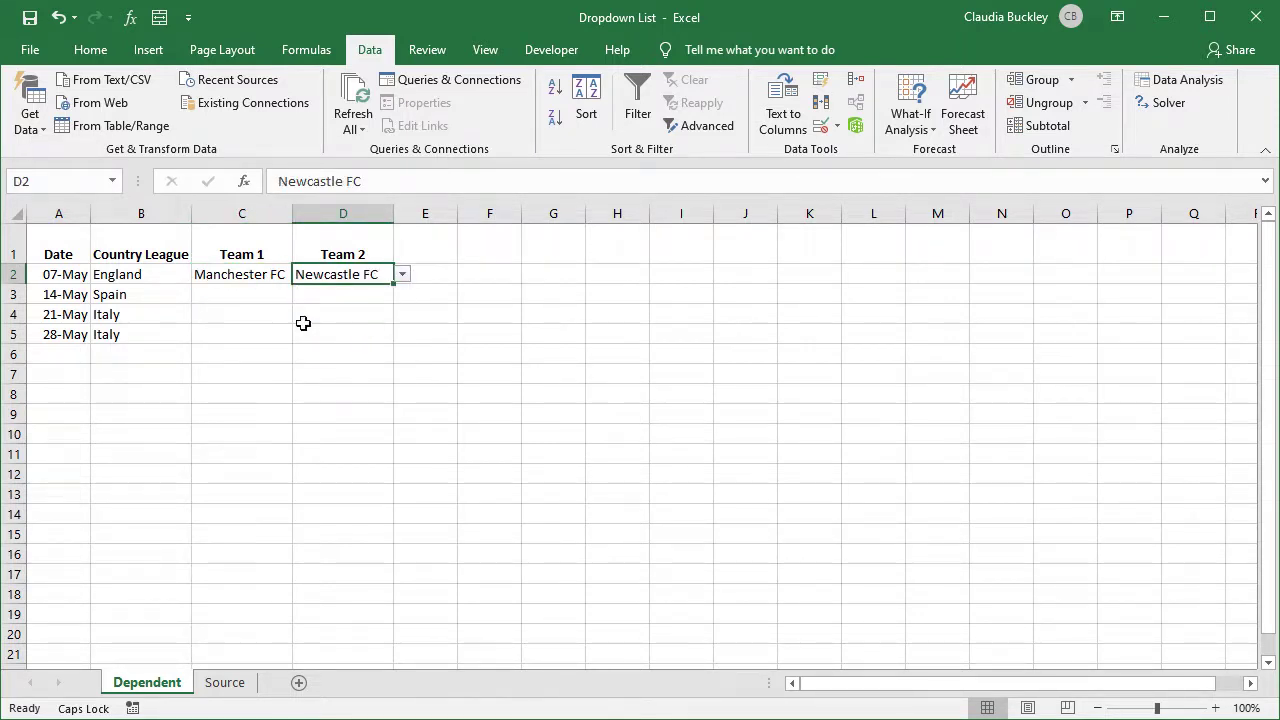
Set the 14-May match to Valencia FC v Villa Real FC.
{"action": "left_click", "coordinate": [226, 294]}
{"action": "left_click", "coordinate": [301, 296]}
{"action": "left_click", "coordinate": [250, 350]}
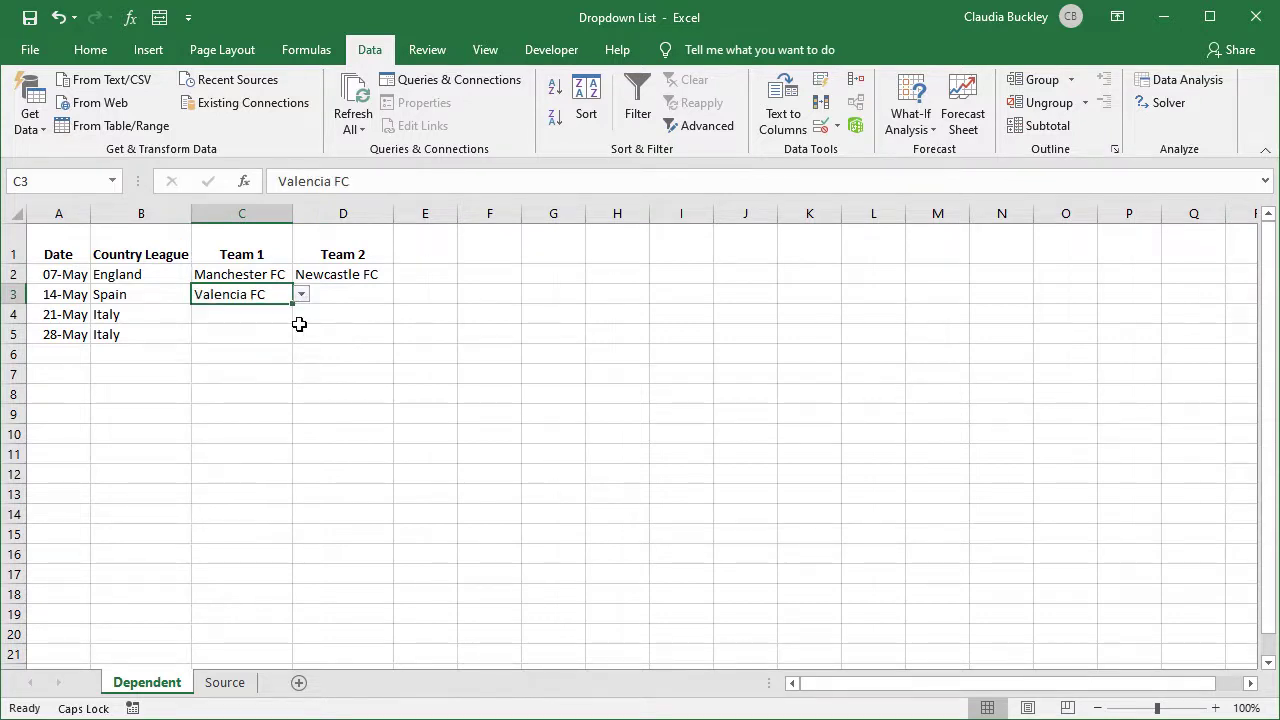
{"action": "left_click", "coordinate": [366, 298]}
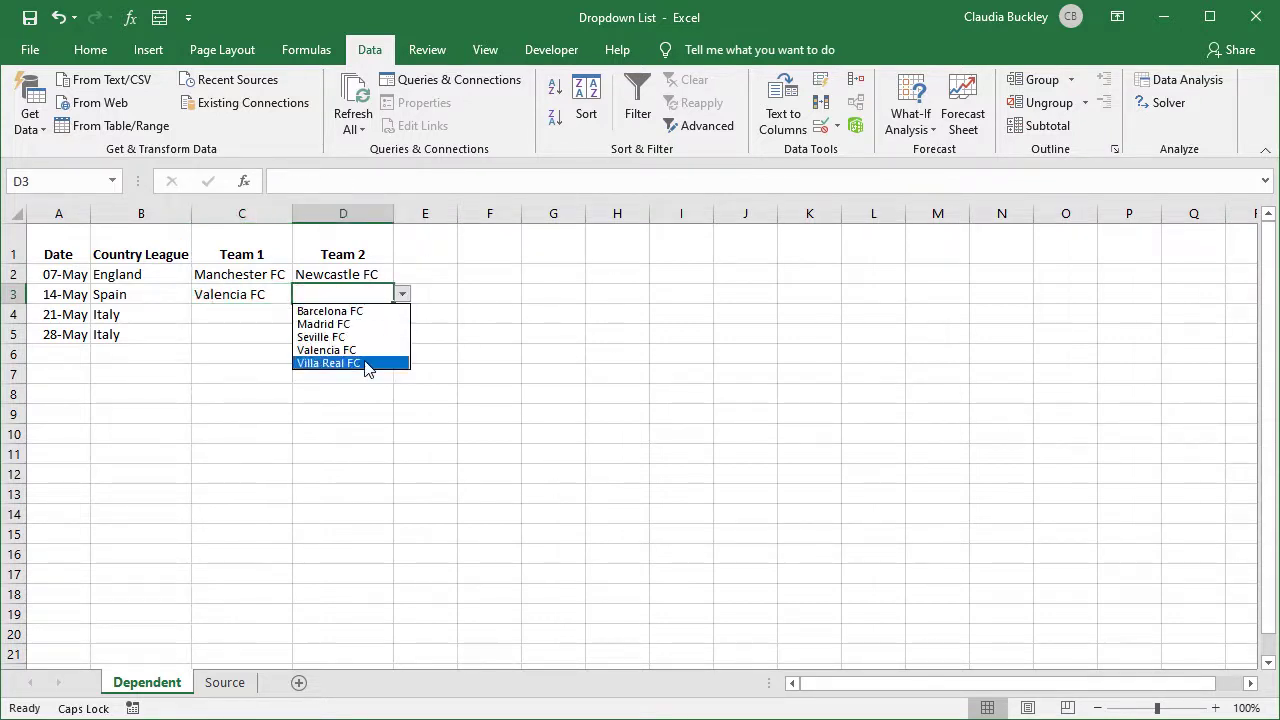
{"action": "left_click", "coordinate": [368, 364]}
Set the 21-May match to Genoa FC v Milan FC.
{"action": "left_click", "coordinate": [254, 316]}
{"action": "left_click", "coordinate": [301, 316]}
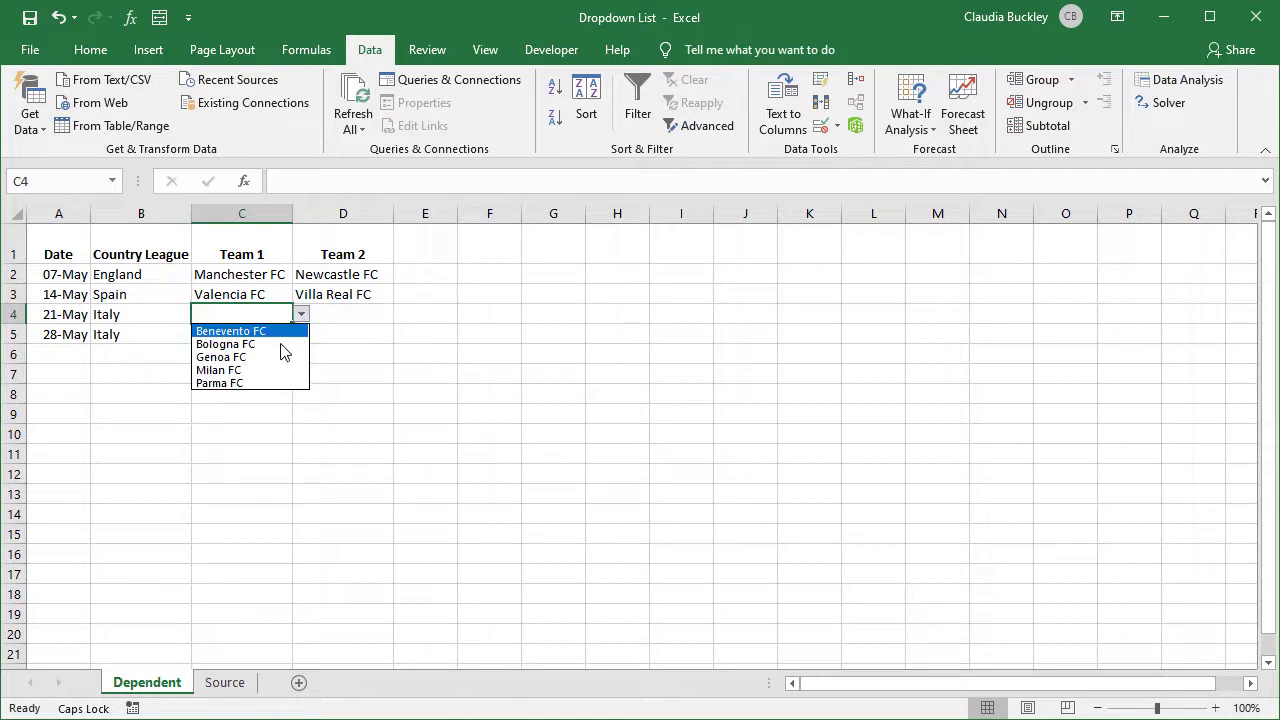
{"action": "left_click", "coordinate": [274, 357]}
{"action": "left_click", "coordinate": [345, 316]}
{"action": "left_click", "coordinate": [401, 314]}
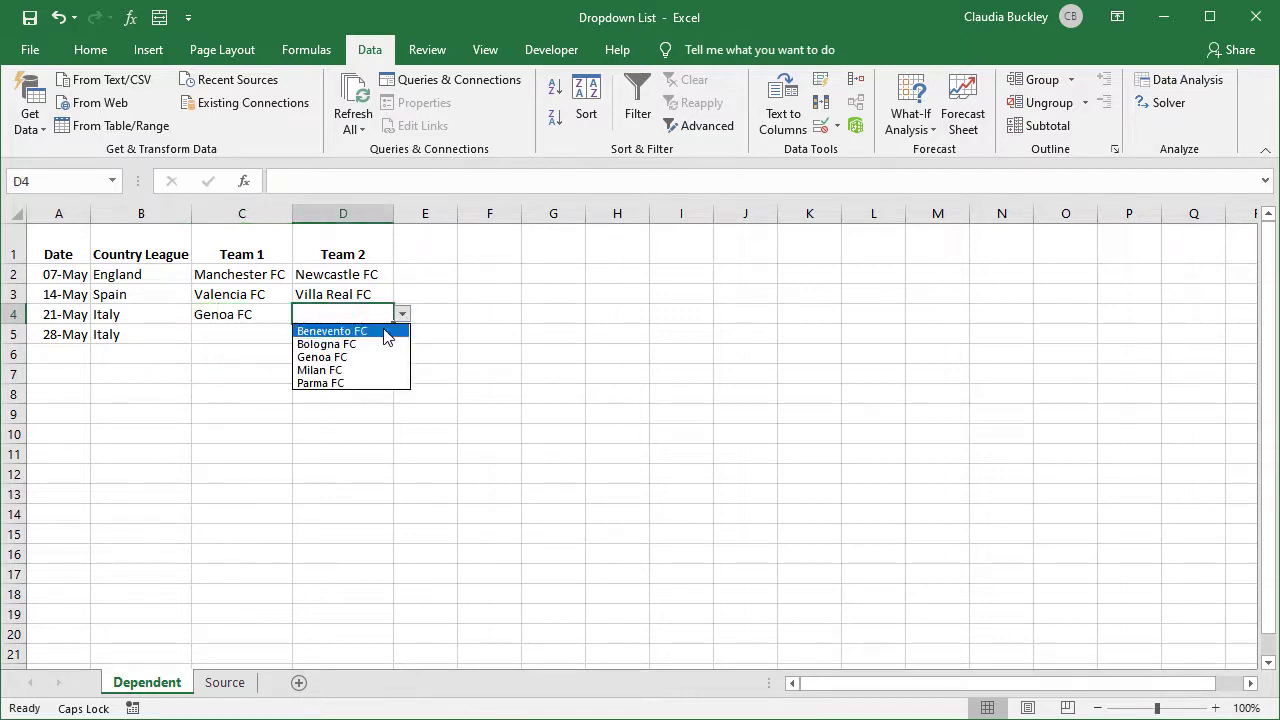
{"action": "left_click", "coordinate": [347, 370]}
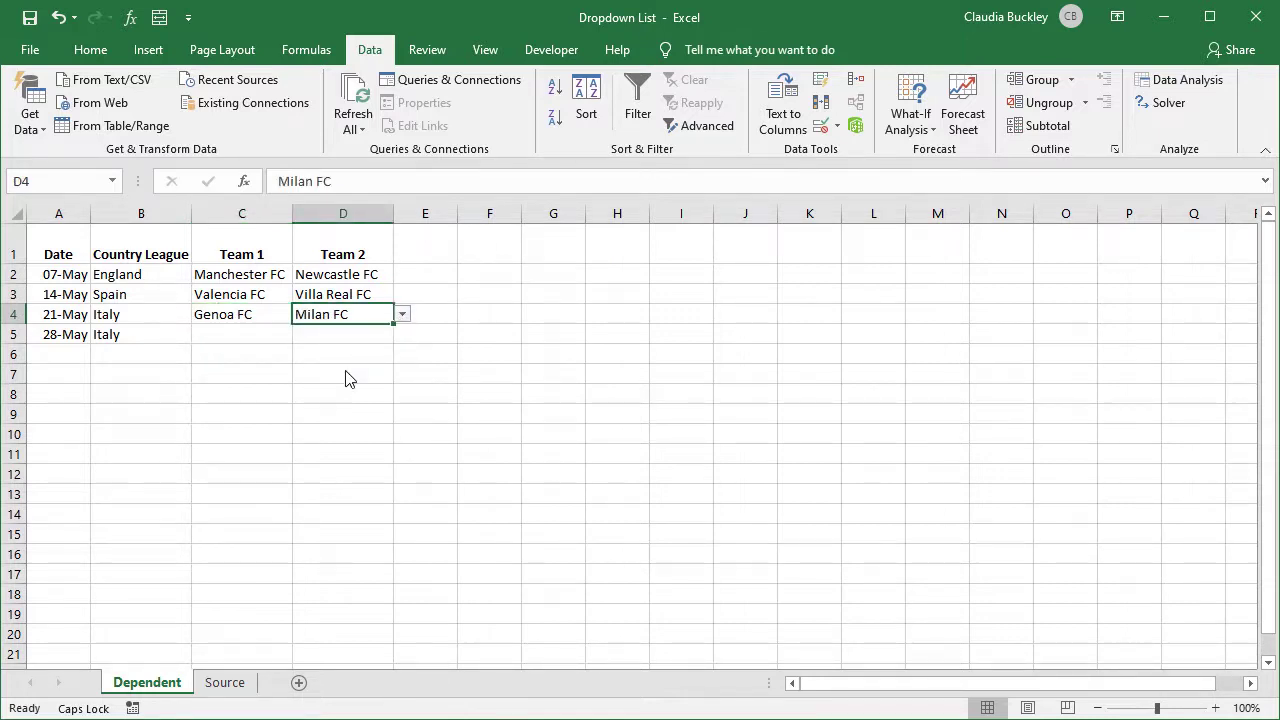